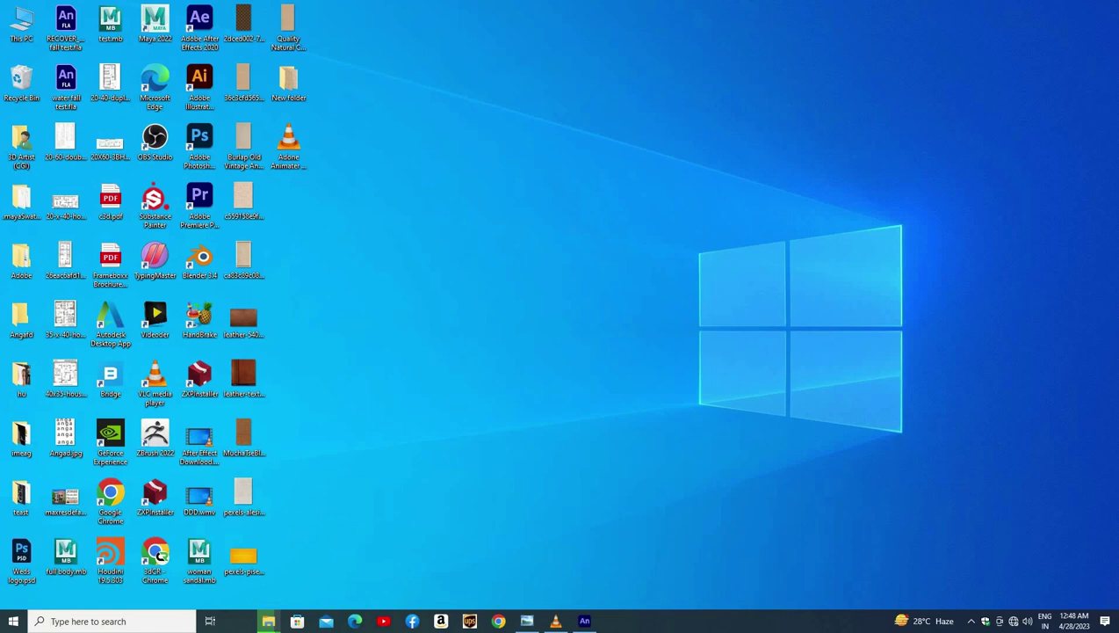
Switch to Adobe Animate and close it, discarding the changes to Untitled-1
left_click(586, 621)
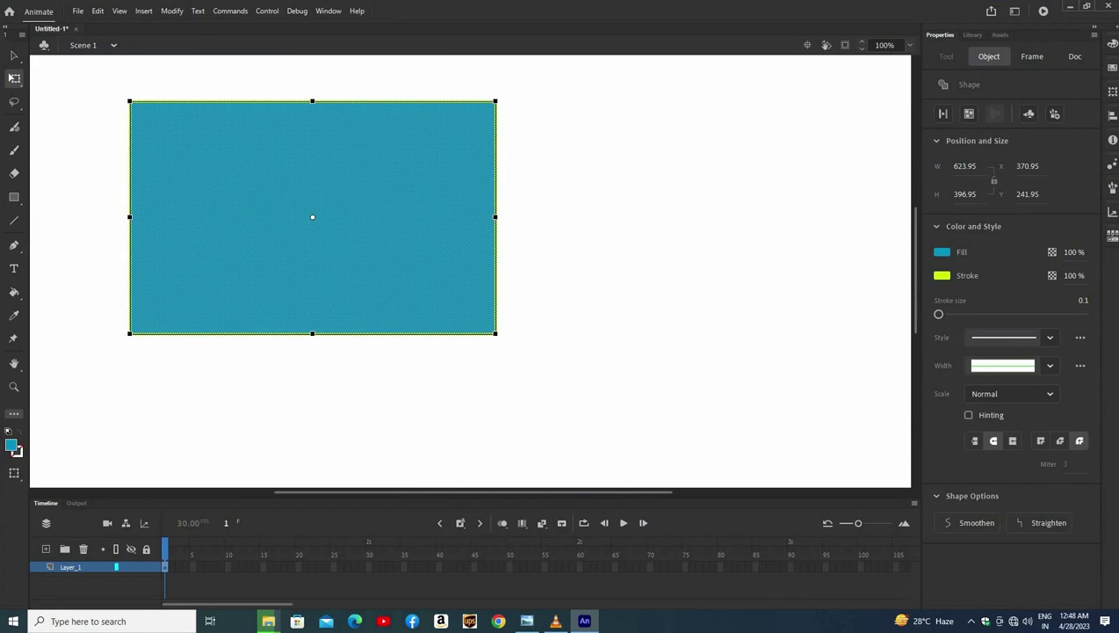
key("ctrl+w")
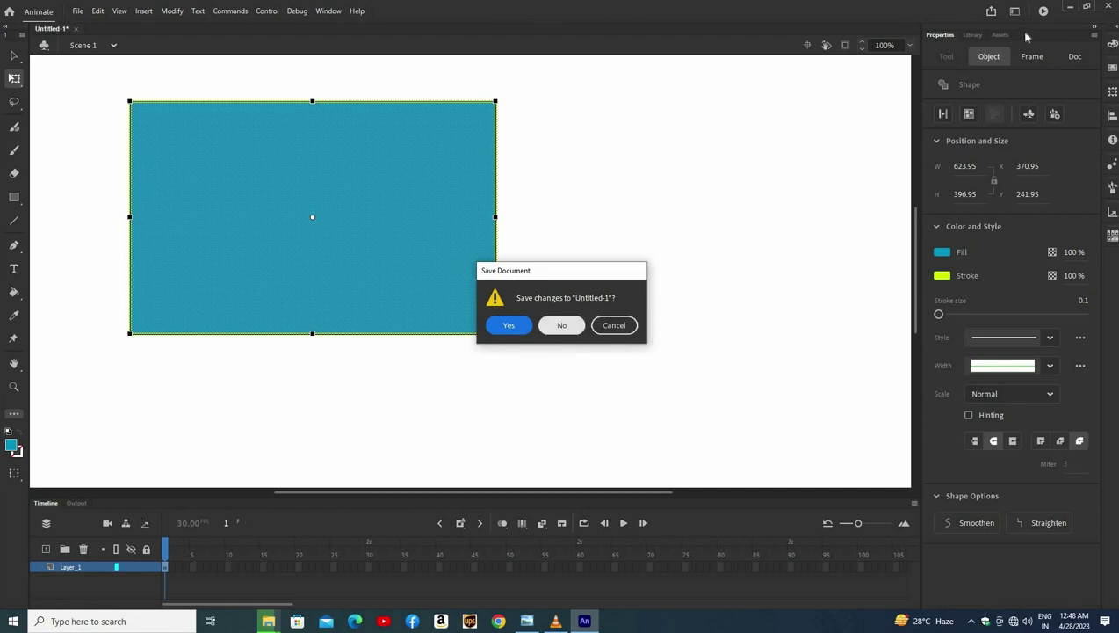
left_click(562, 326)
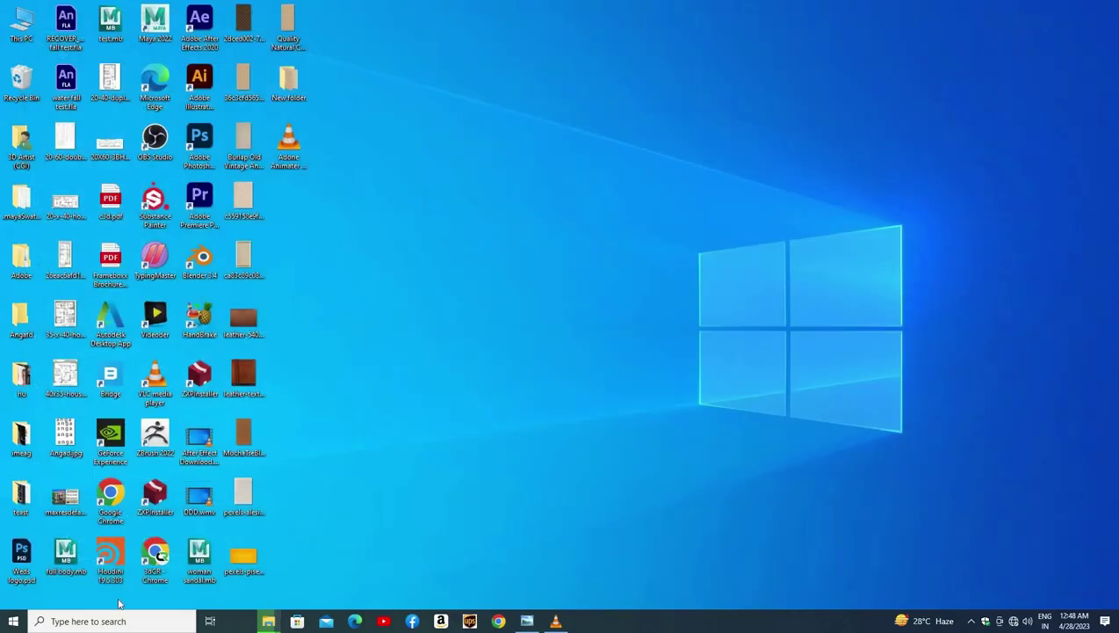
Search the computer for Adobe Animate 2021 and launch it
left_click(116, 620)
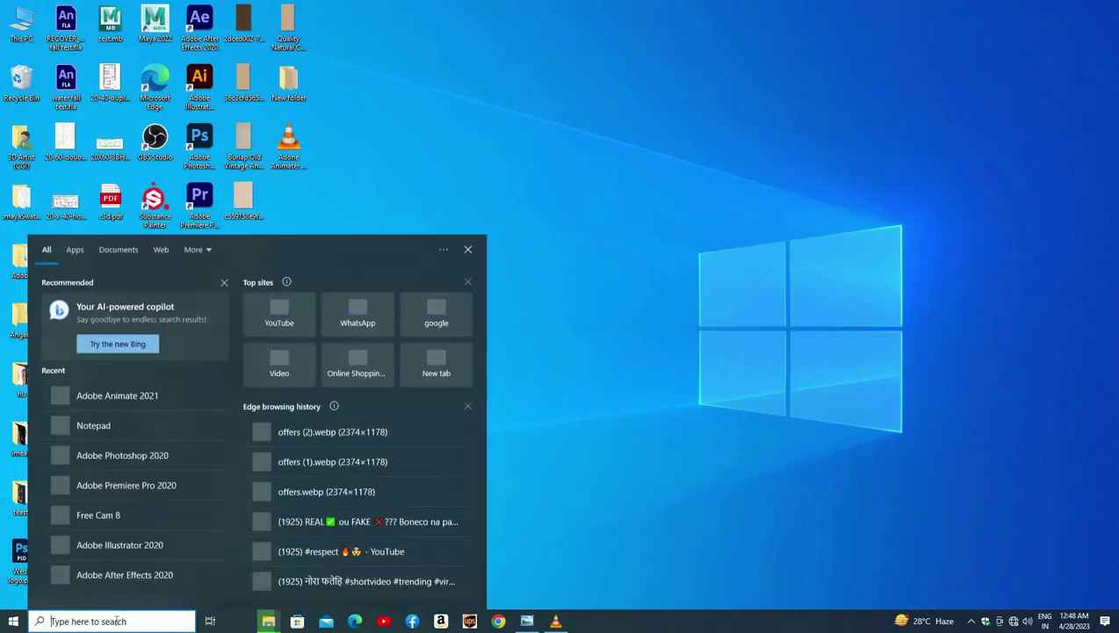
type("A")
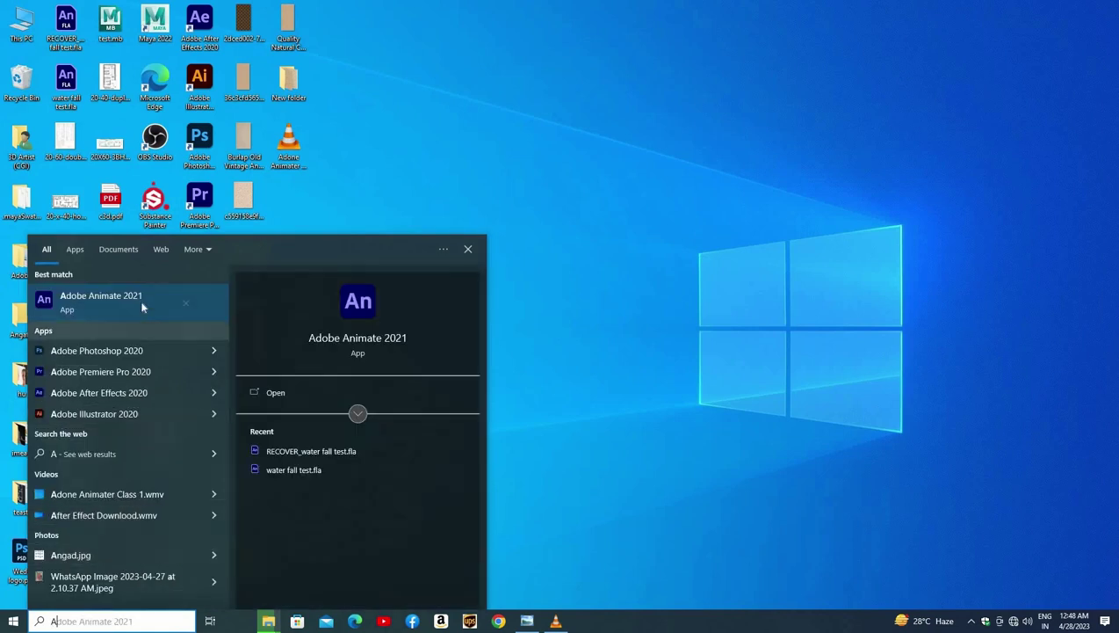
left_click(141, 303)
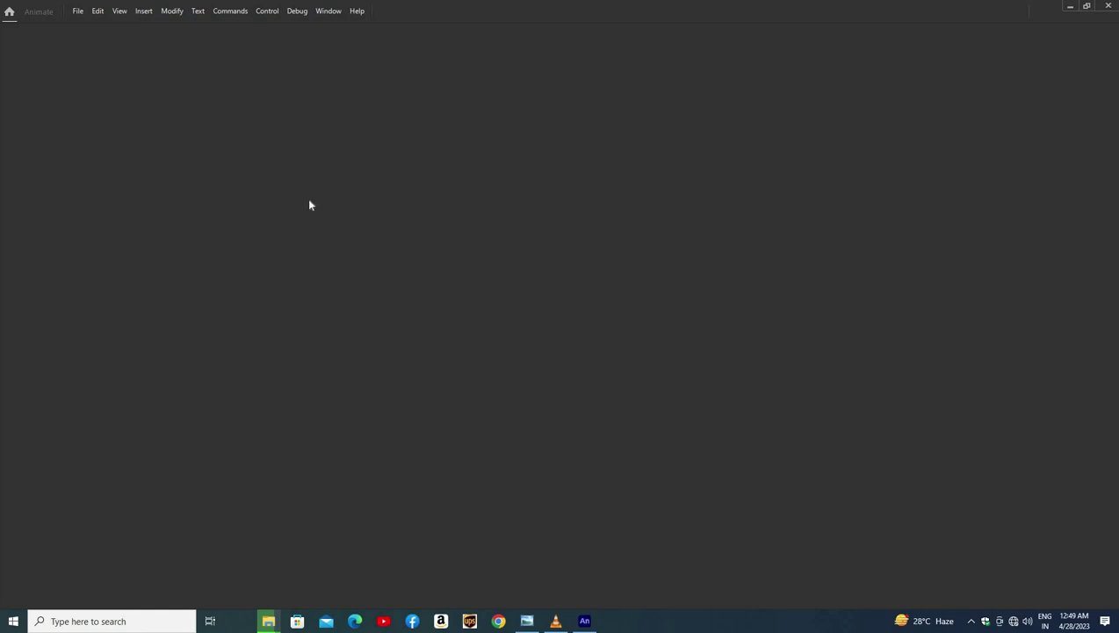
left_click(78, 12)
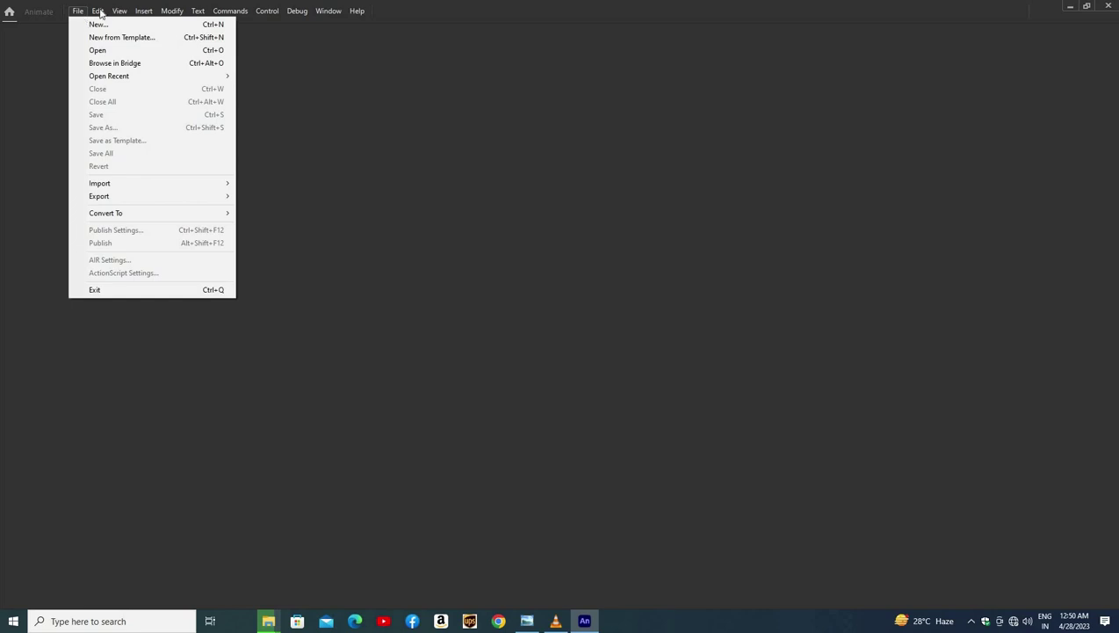
mouse_move(100, 13)
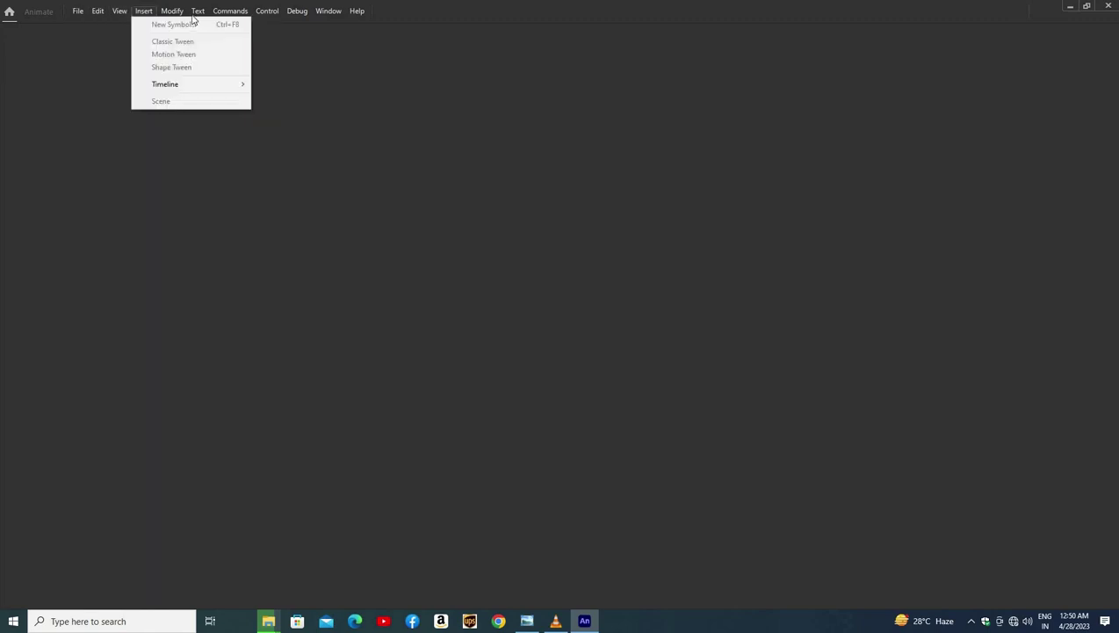
mouse_move(231, 16)
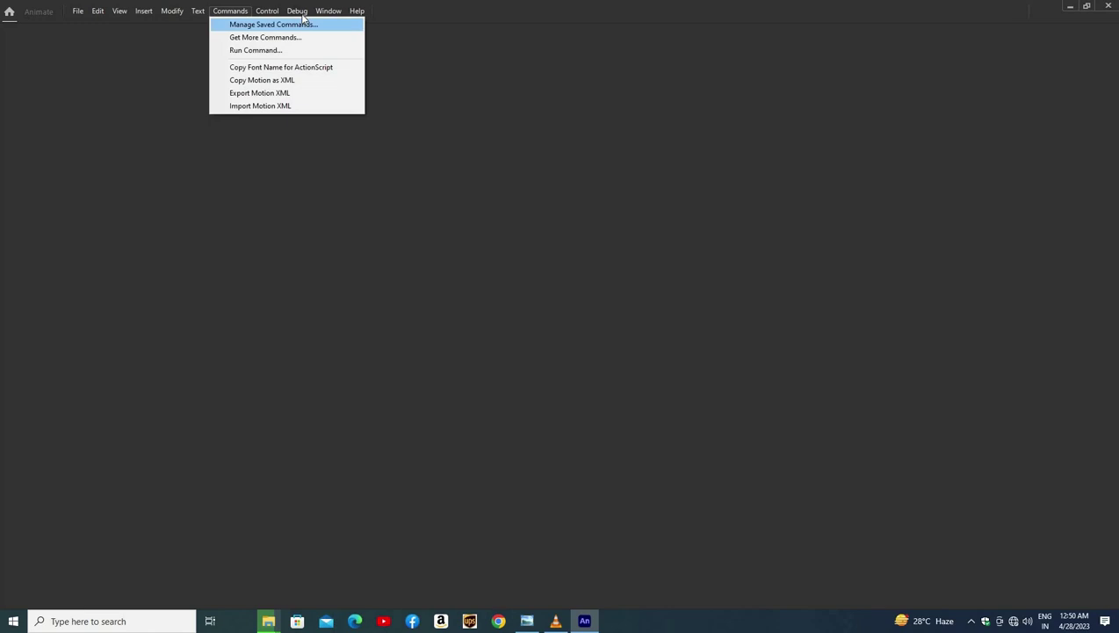
mouse_move(303, 17)
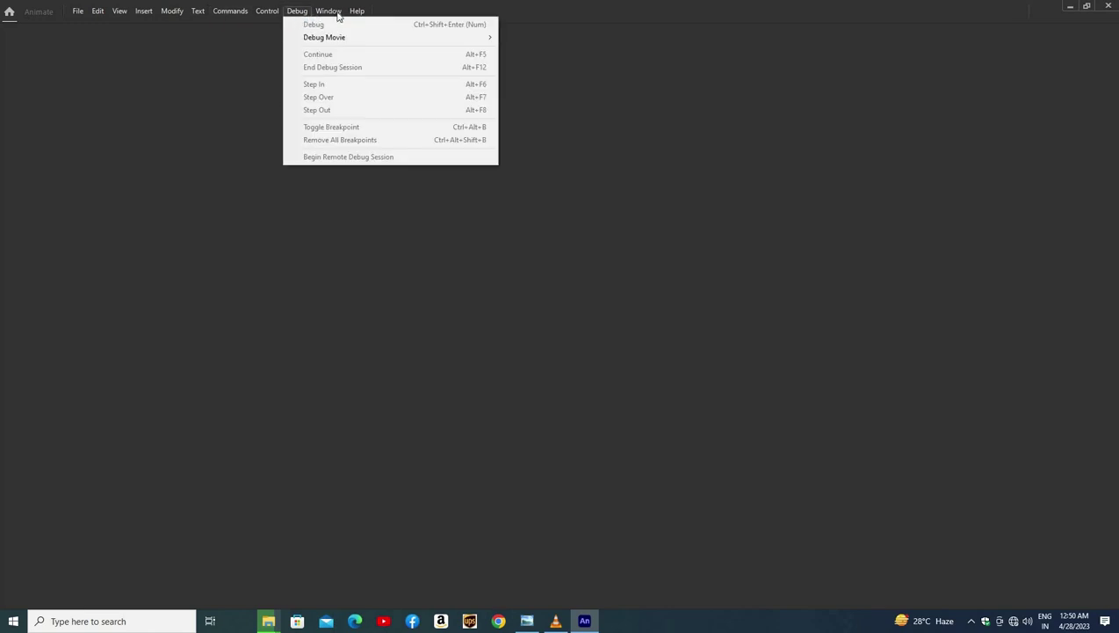
mouse_move(357, 12)
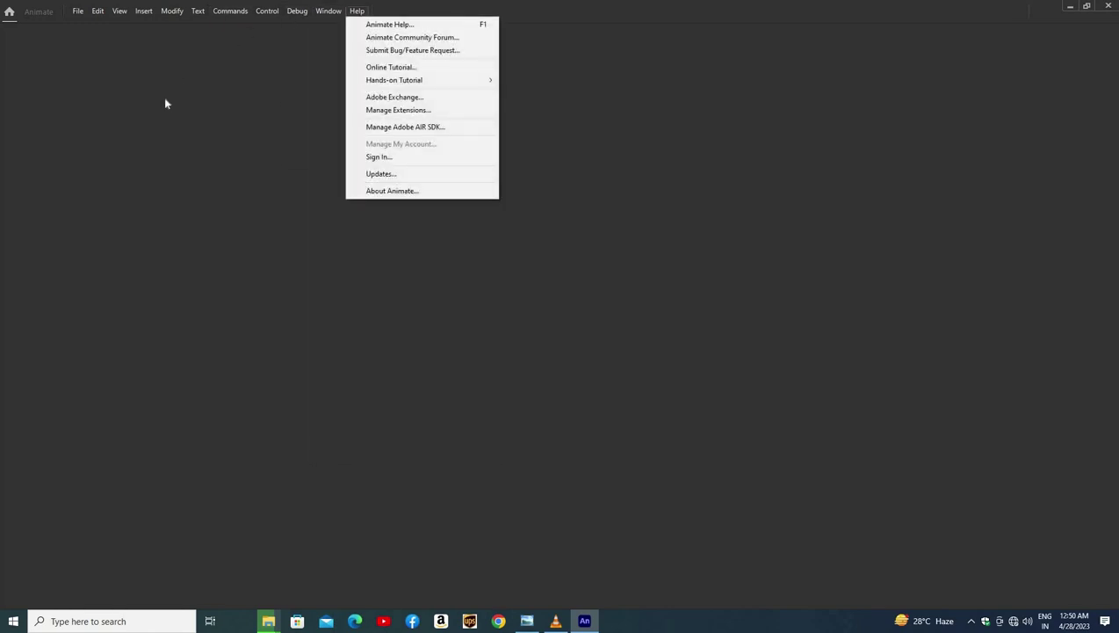
key("Left")
key("Left")
key("Escape")
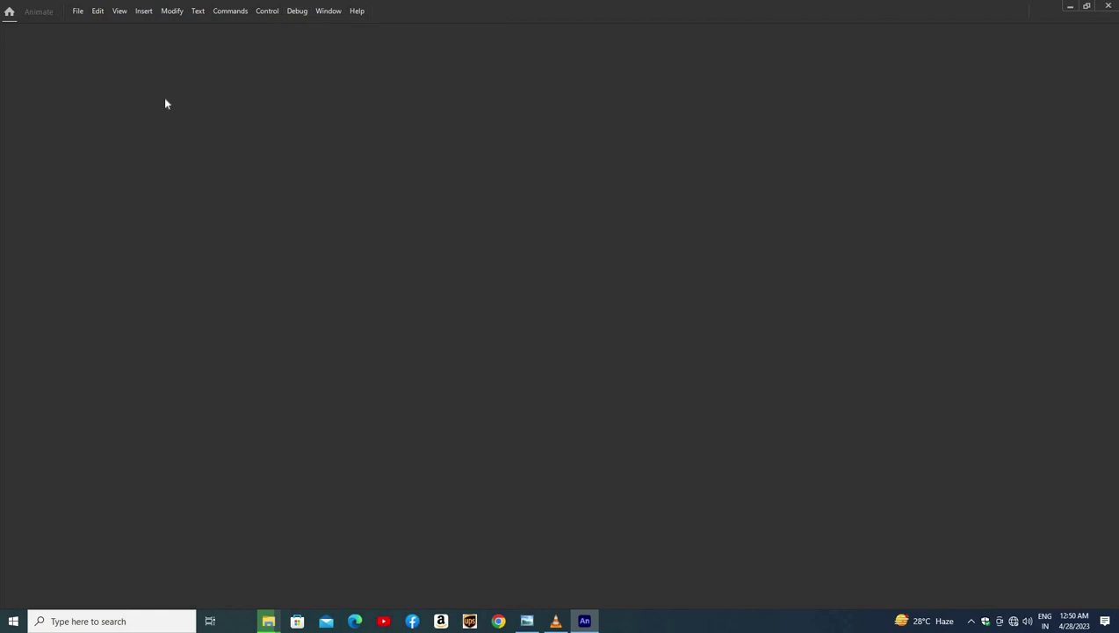
Start a new document and inspect the width and height settings of the Full HD character animation preset
left_click(75, 12)
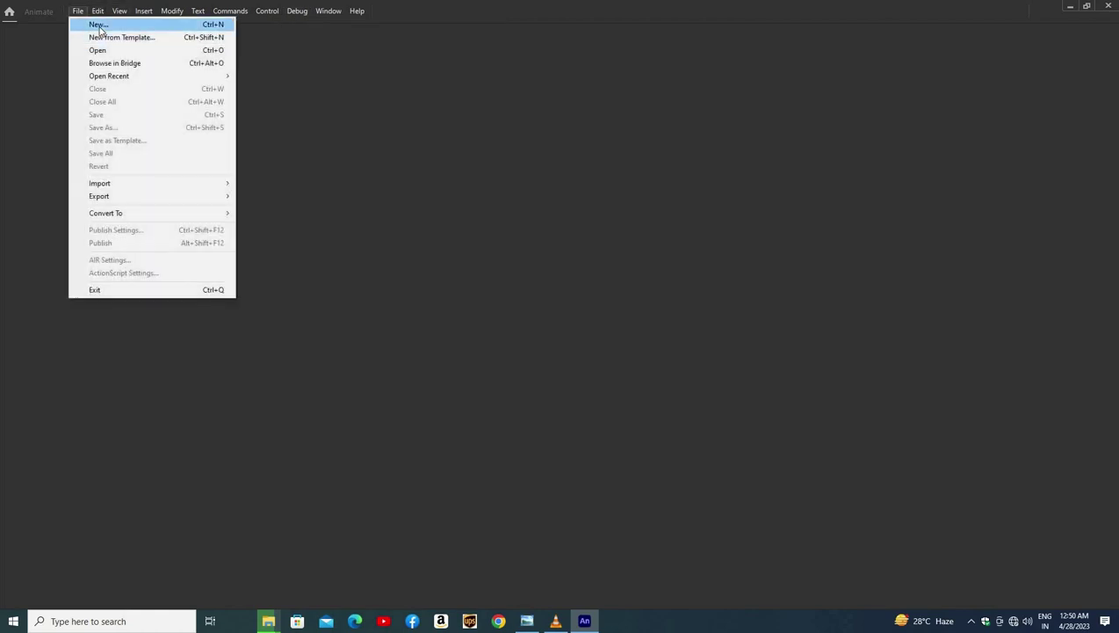
left_click(98, 27)
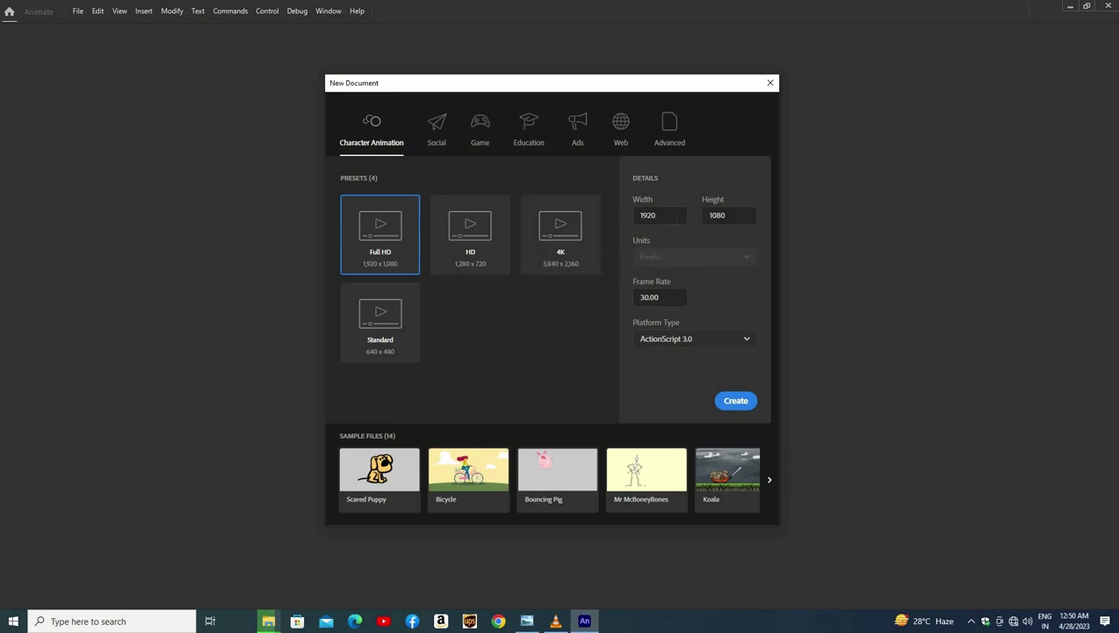
left_click(659, 215)
key("Tab")
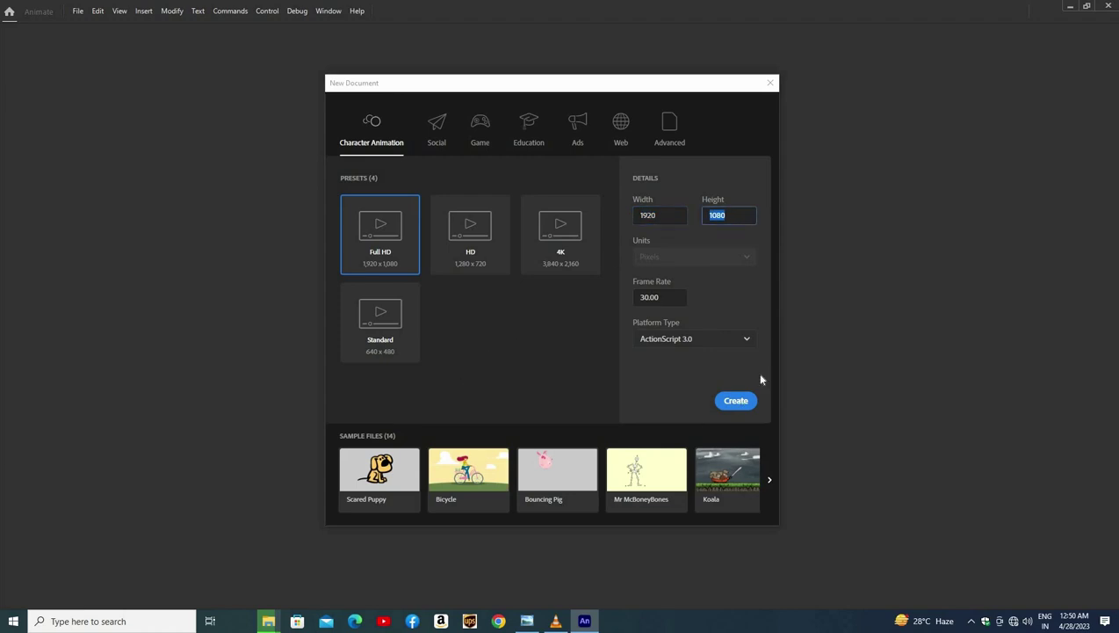
key("Tab")
Examine the document presets offered in the Social, Game, Education and Web categories
left_click(438, 130)
left_click(478, 134)
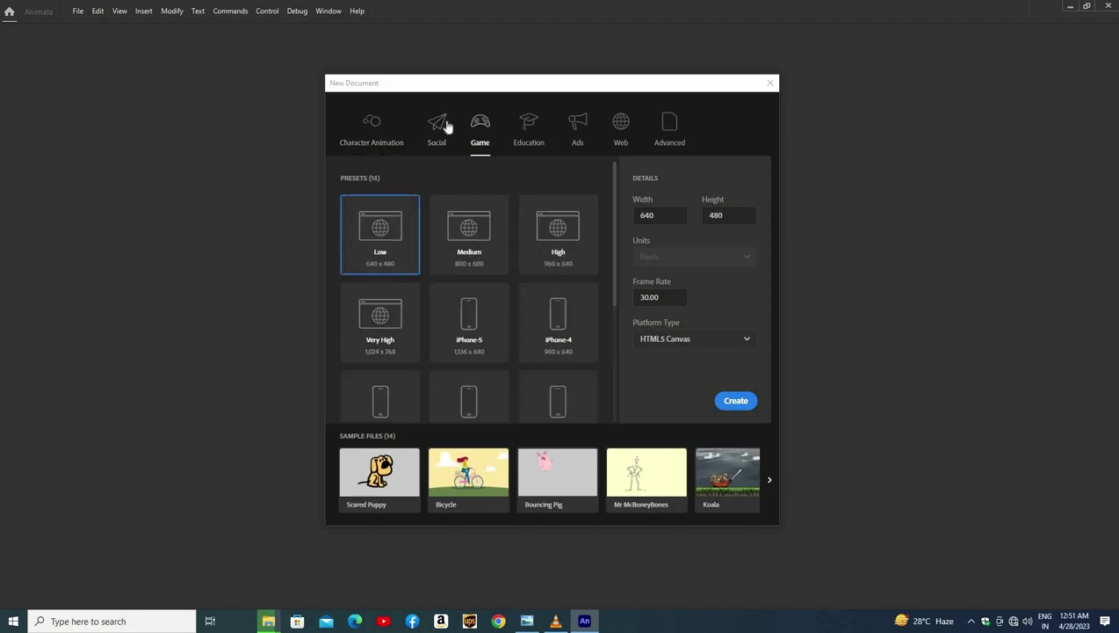
key("Left")
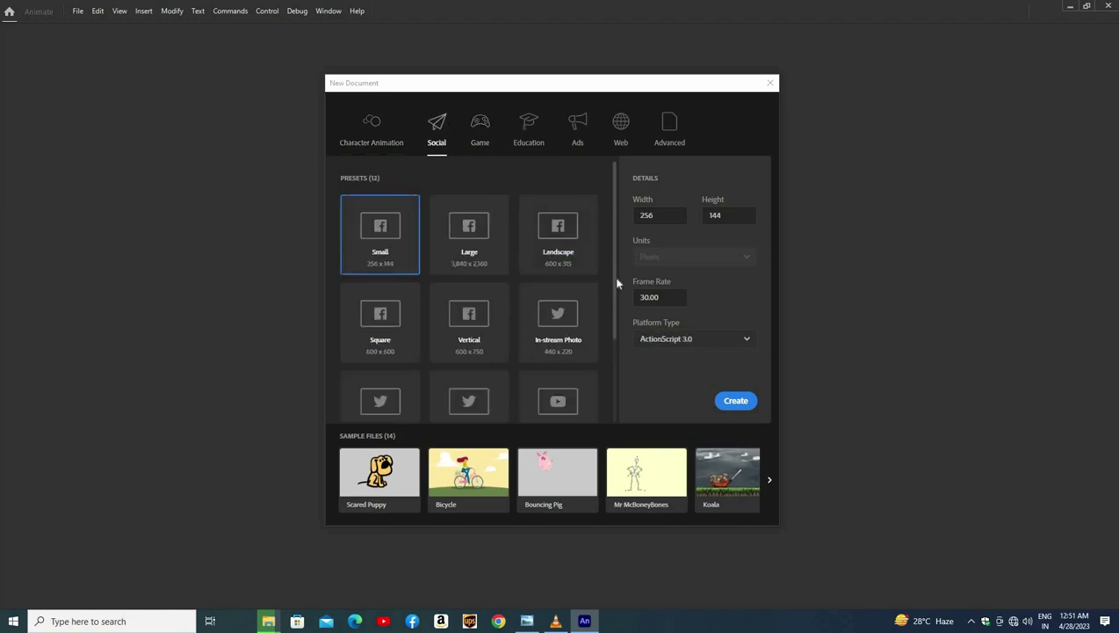
key("Tab")
scroll(616, 421, "down", 3)
scroll(579, 280, "up", 2)
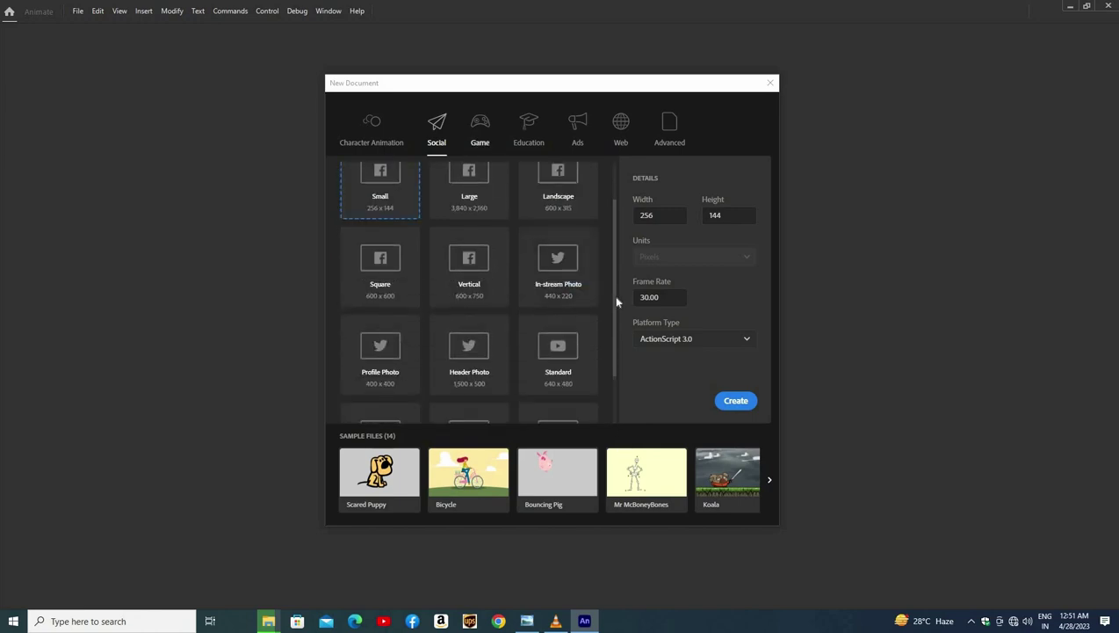
scroll(519, 228, "down", 1)
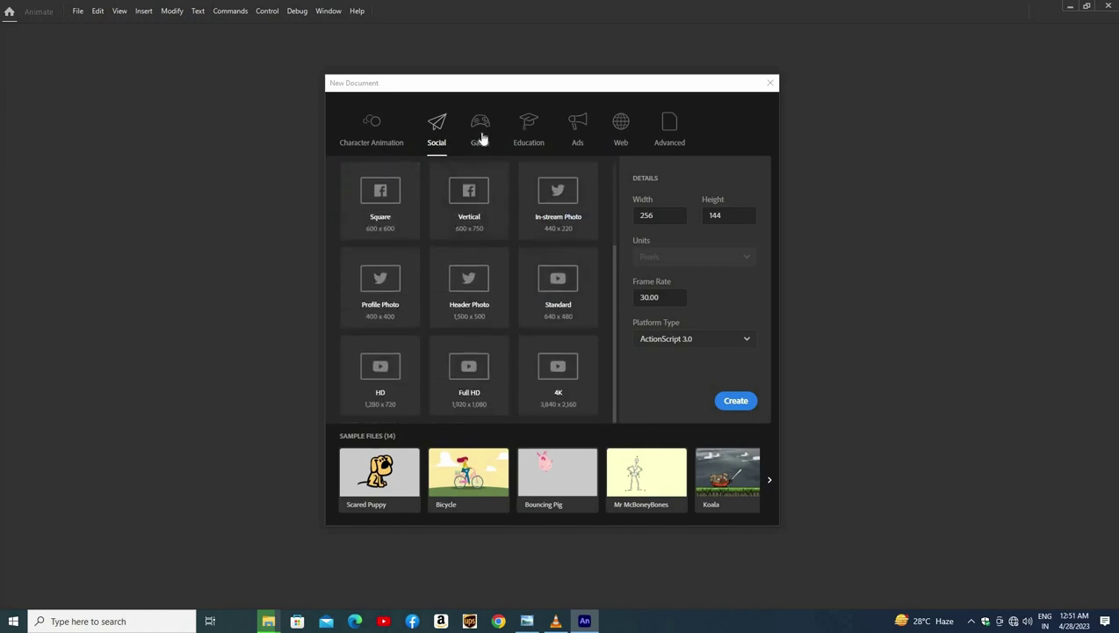
left_click(481, 139)
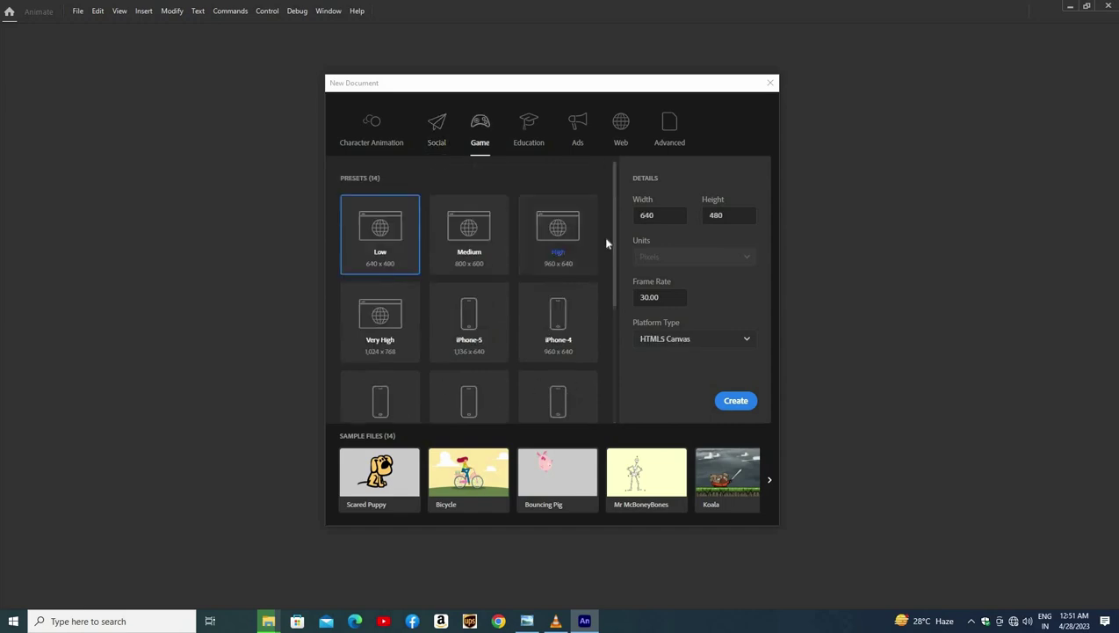
scroll(616, 369, "down", 5)
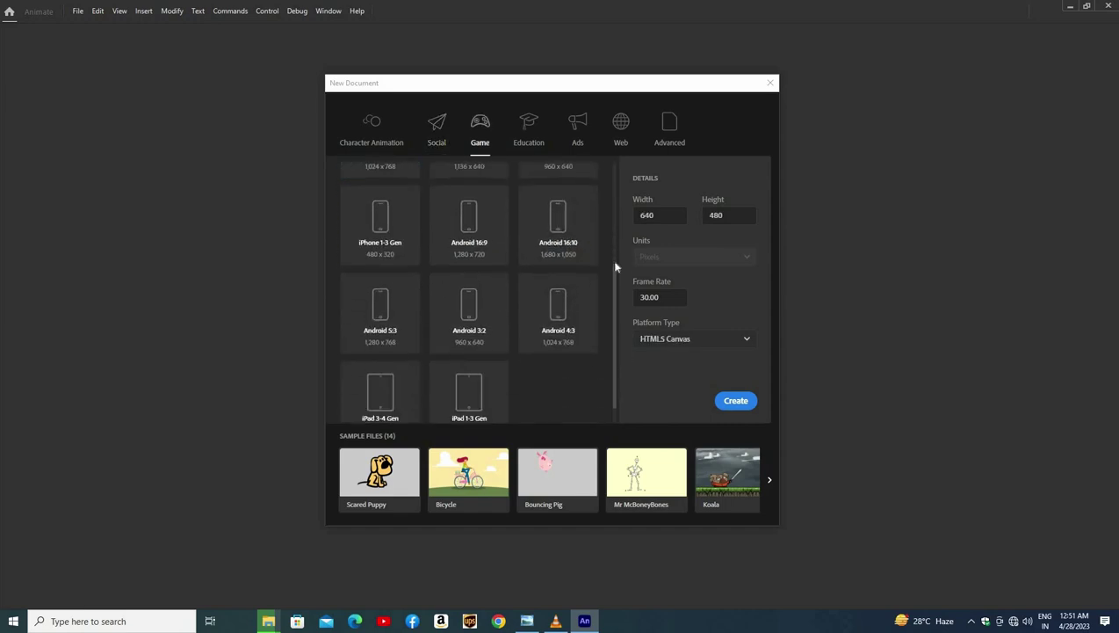
scroll(615, 265, "up", 4)
left_click(529, 142)
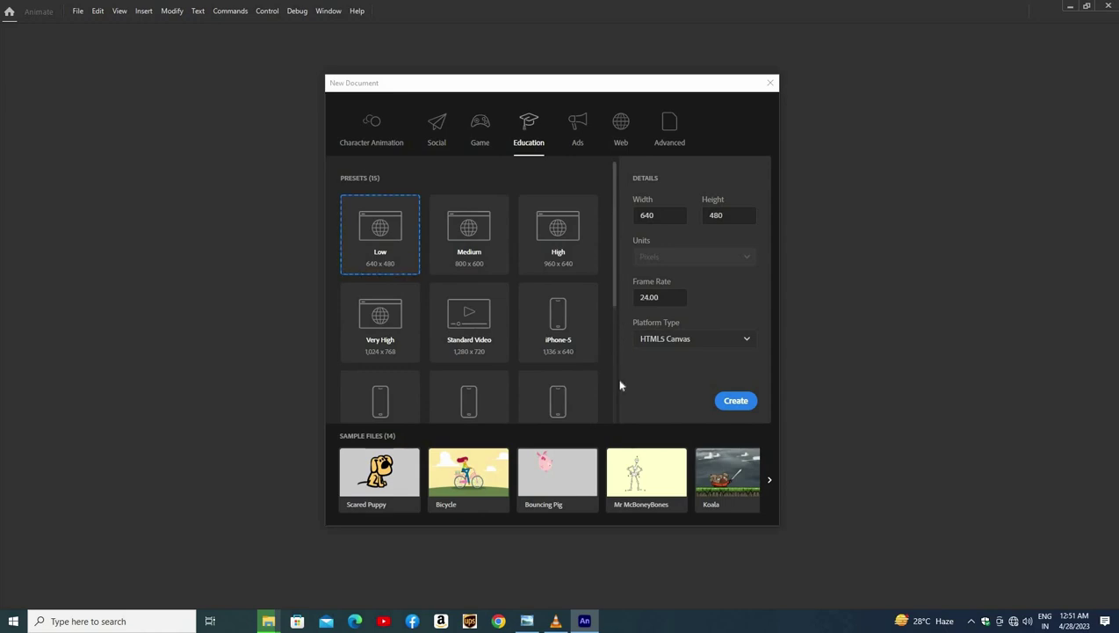
scroll(618, 258, "down", 2)
scroll(624, 316, "up", 2)
scroll(624, 284, "down", 1)
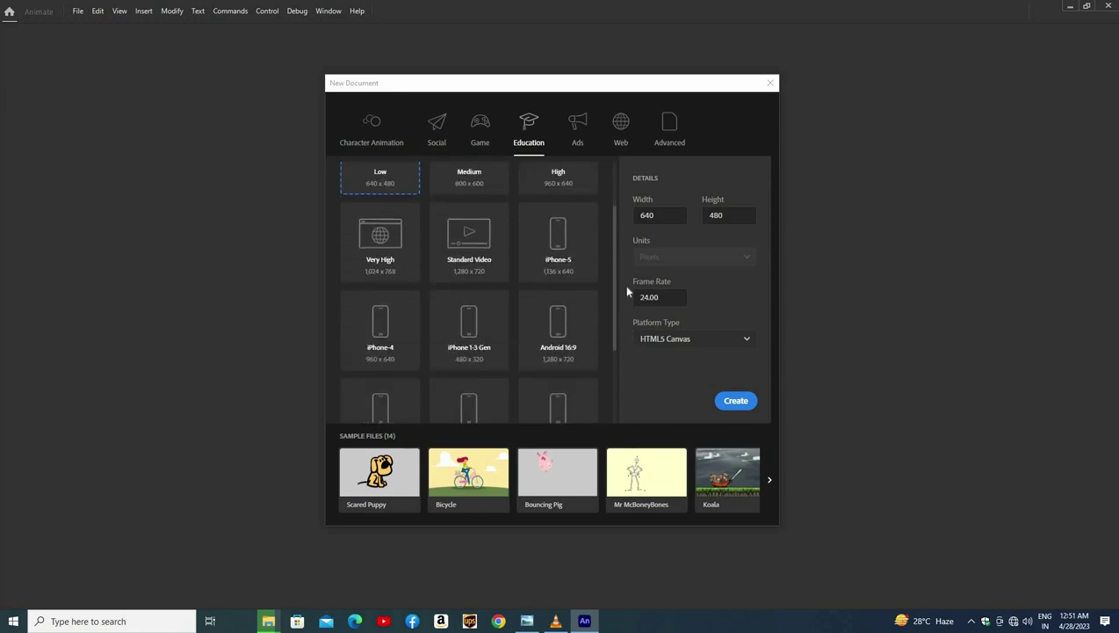
scroll(624, 284, "up", 1)
left_click(581, 147)
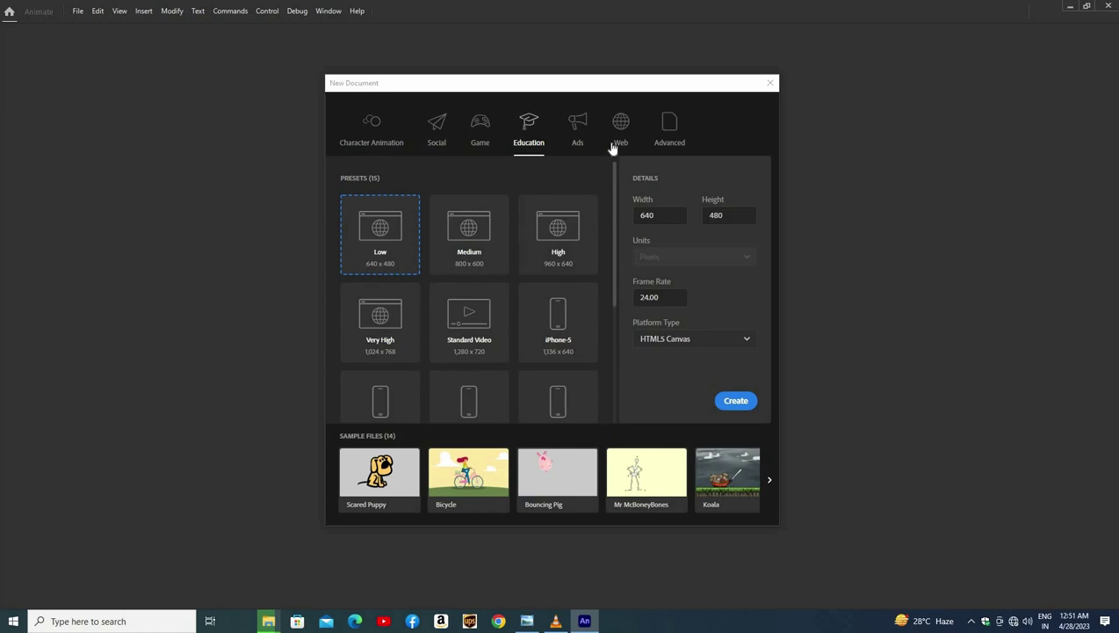
left_click(661, 138)
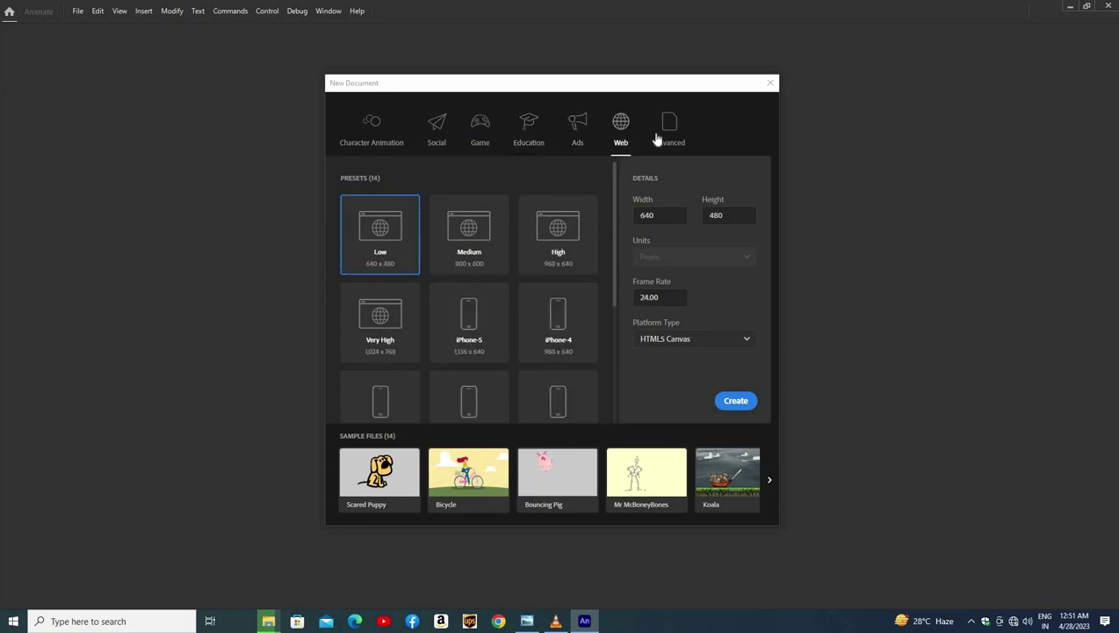
Create a Character Animation document from the Full HD preset, 1920 x 1080 at 30 fps, for ActionScript 3.0
key("ctrl+Tab")
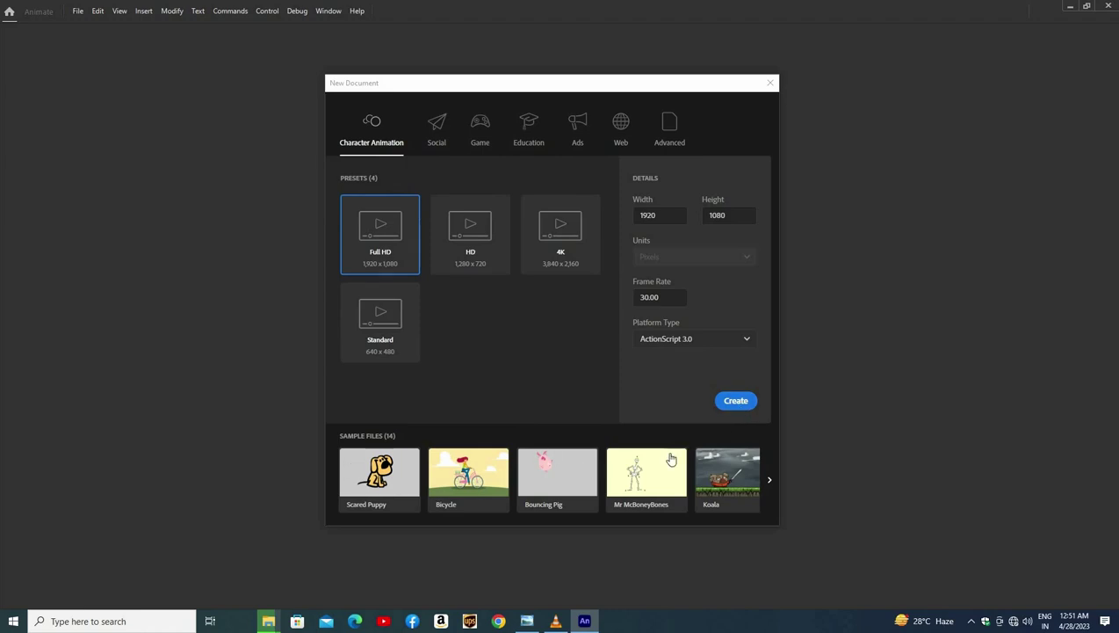
left_click(747, 406)
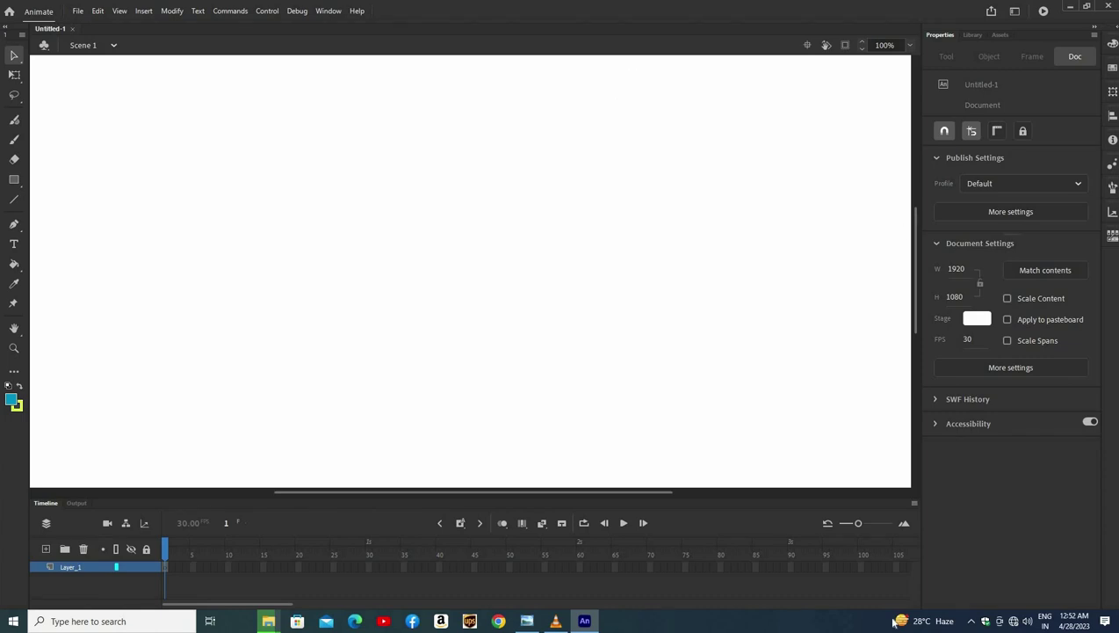
mouse_move(923, 621)
left_click(263, 12)
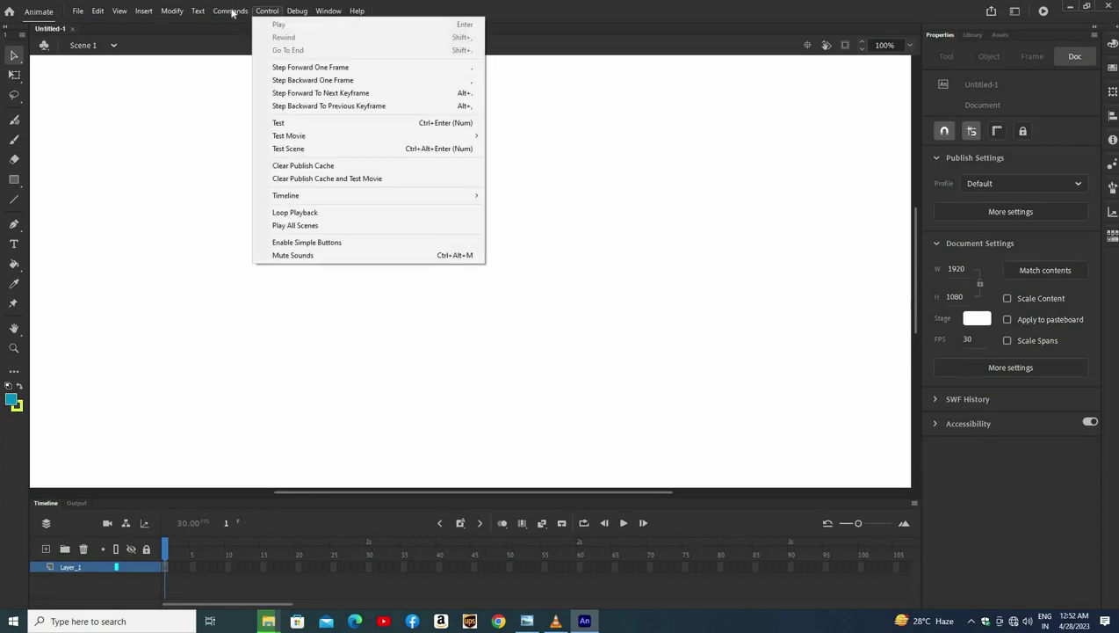
key("Escape")
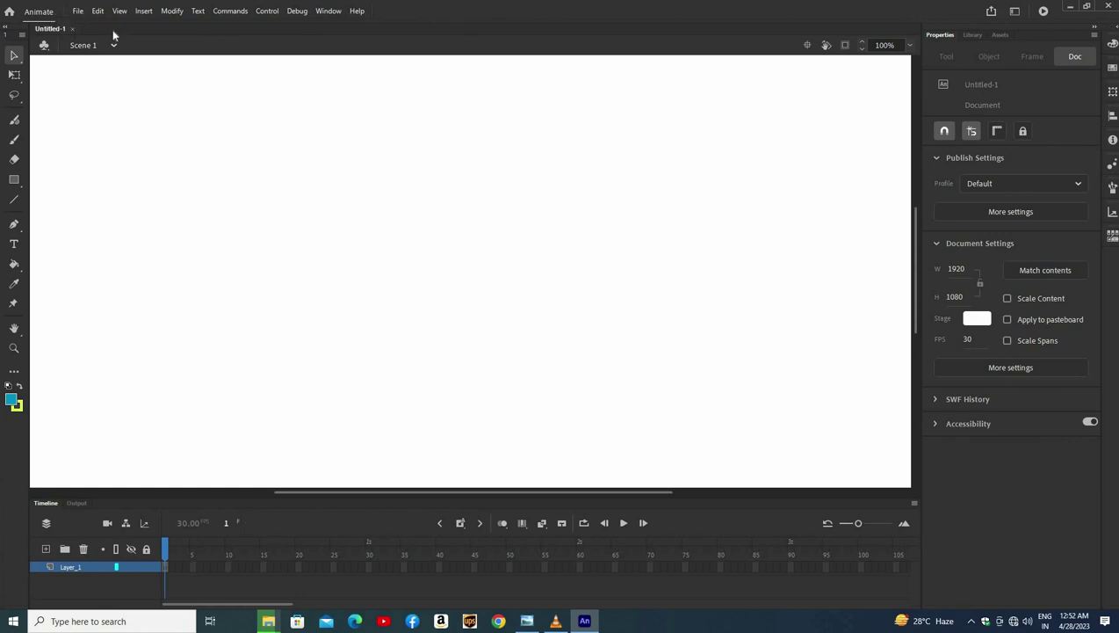
Create a second 1920 x 1080 document, switch back to Untitled-1 and close Untitled-2
key("ctrl+n")
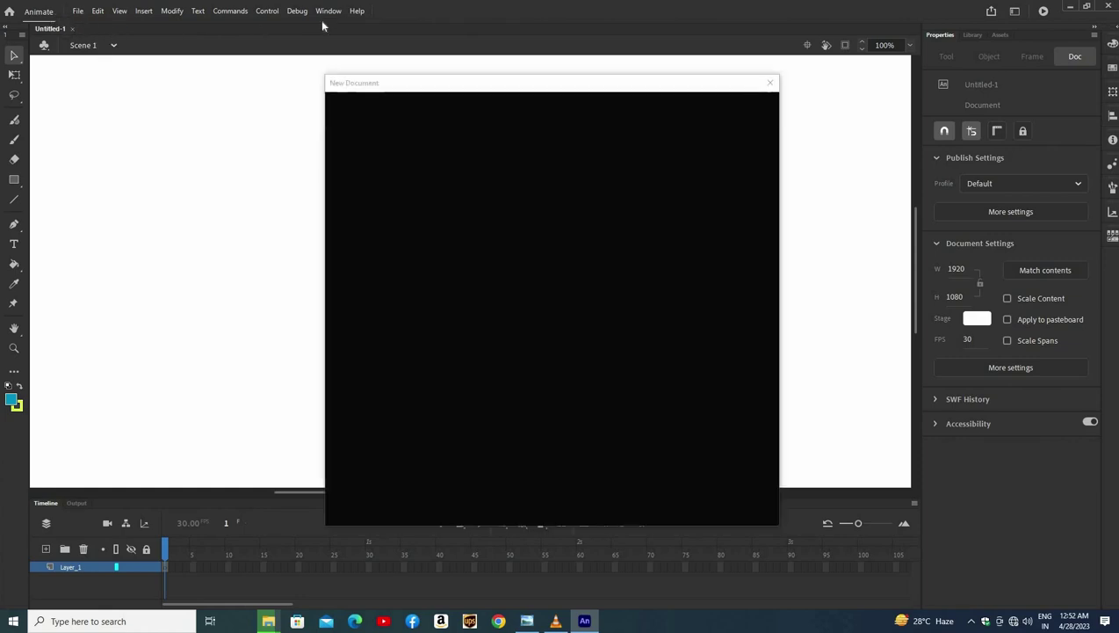
key("Return")
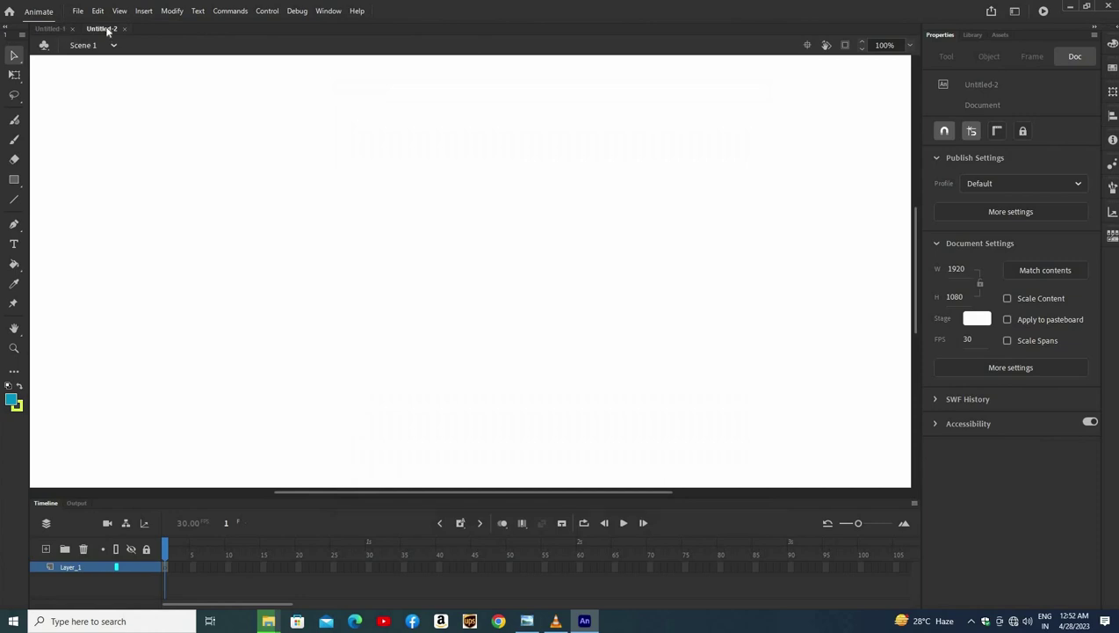
left_click(51, 29)
left_click(125, 29)
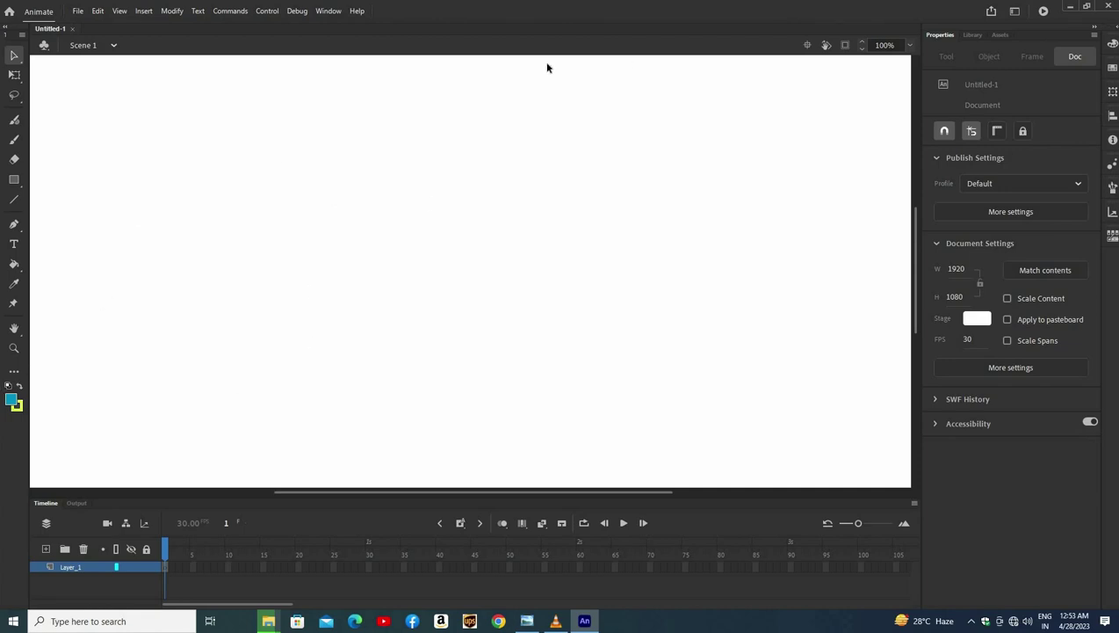
Open the palette of additional drag and drop tools and set the toolbar spacing to Comfortable
left_click(15, 374)
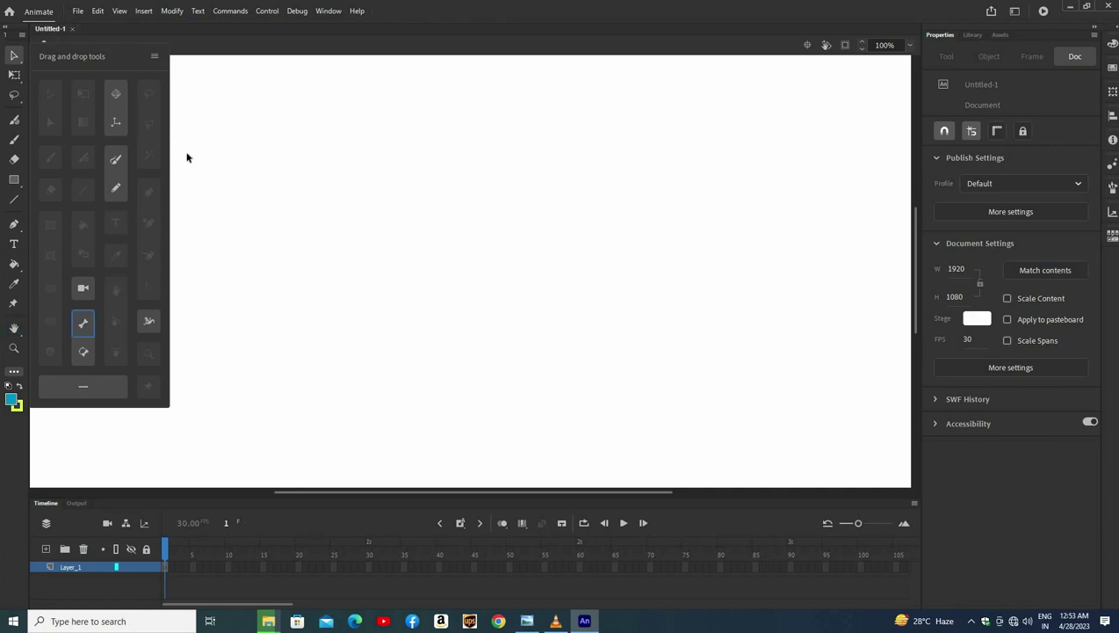
left_click(155, 60)
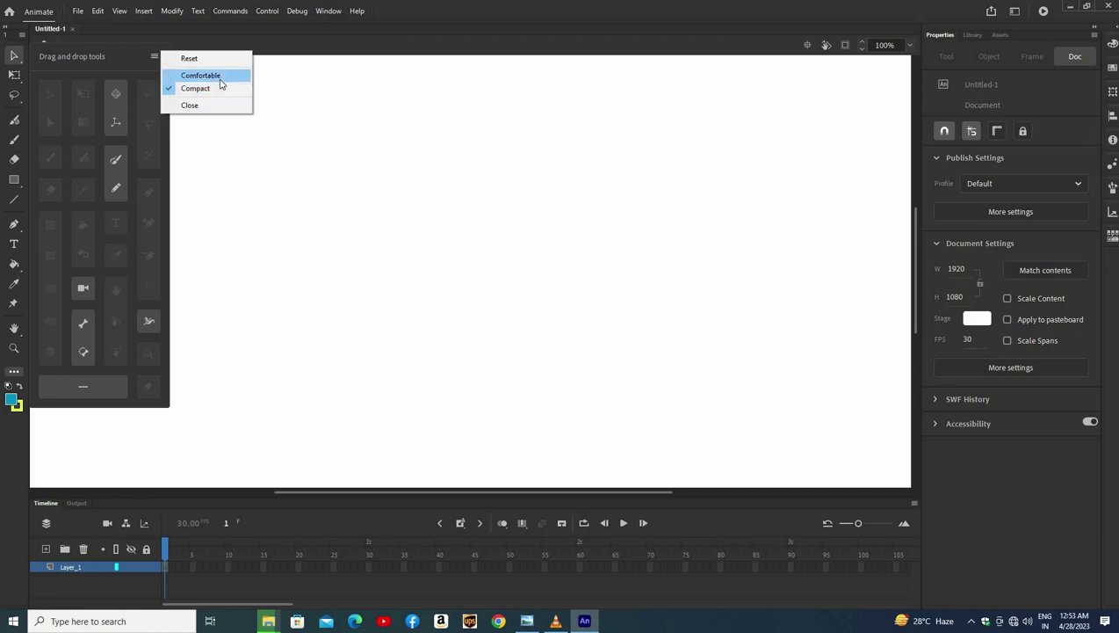
left_click(219, 76)
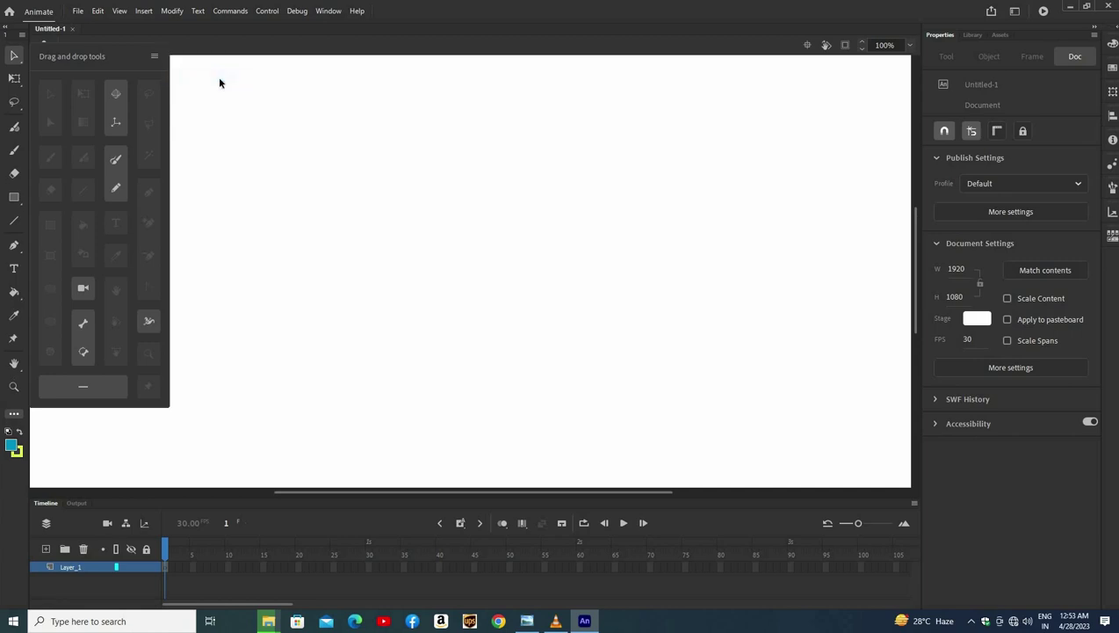
Set the toolbar spacing to Compact and close the palette of additional drag and drop tools
left_click(154, 56)
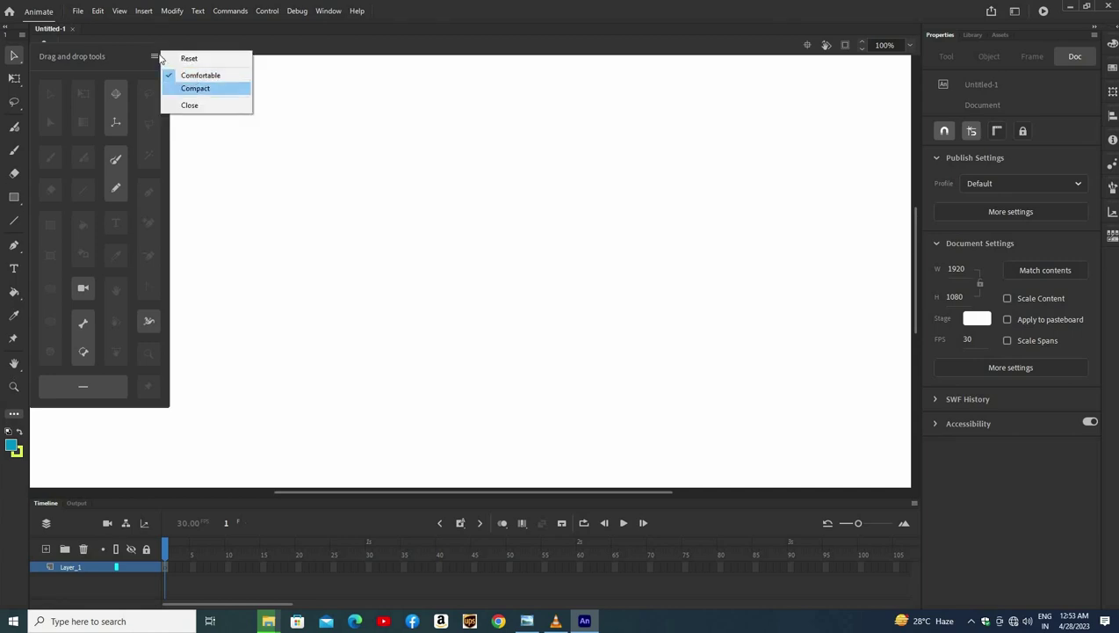
left_click(200, 87)
left_click(156, 57)
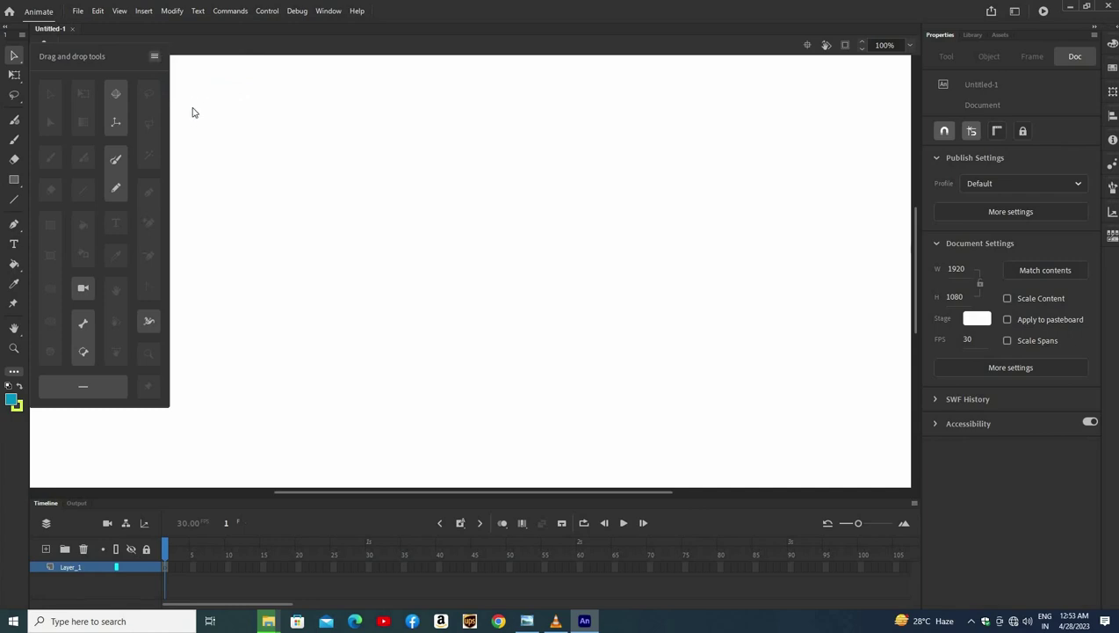
left_click(193, 109)
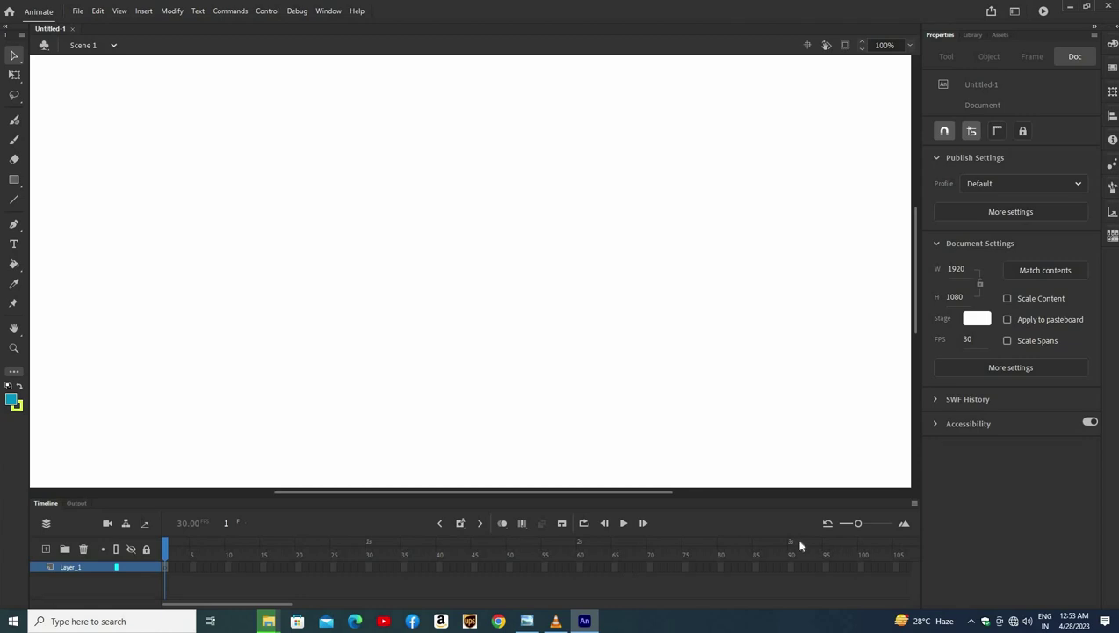
Examine the timeline's frame ruler at larger and smaller zoom levels, finishing with the frames shown at a narrow width
scroll(870, 533, "up", 5)
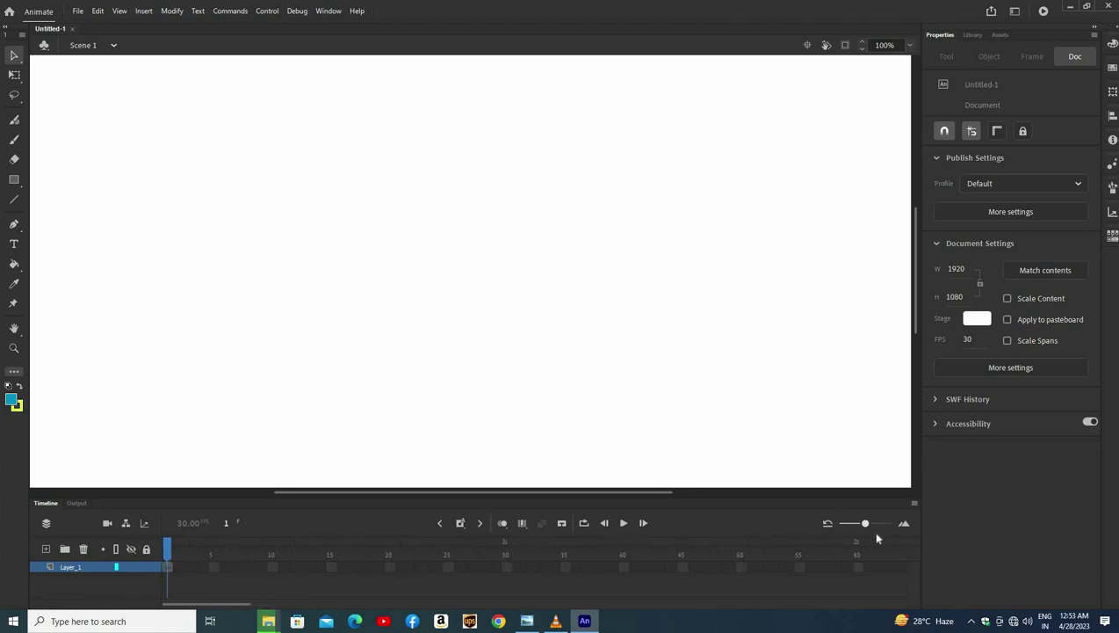
scroll(876, 546, "up", 3)
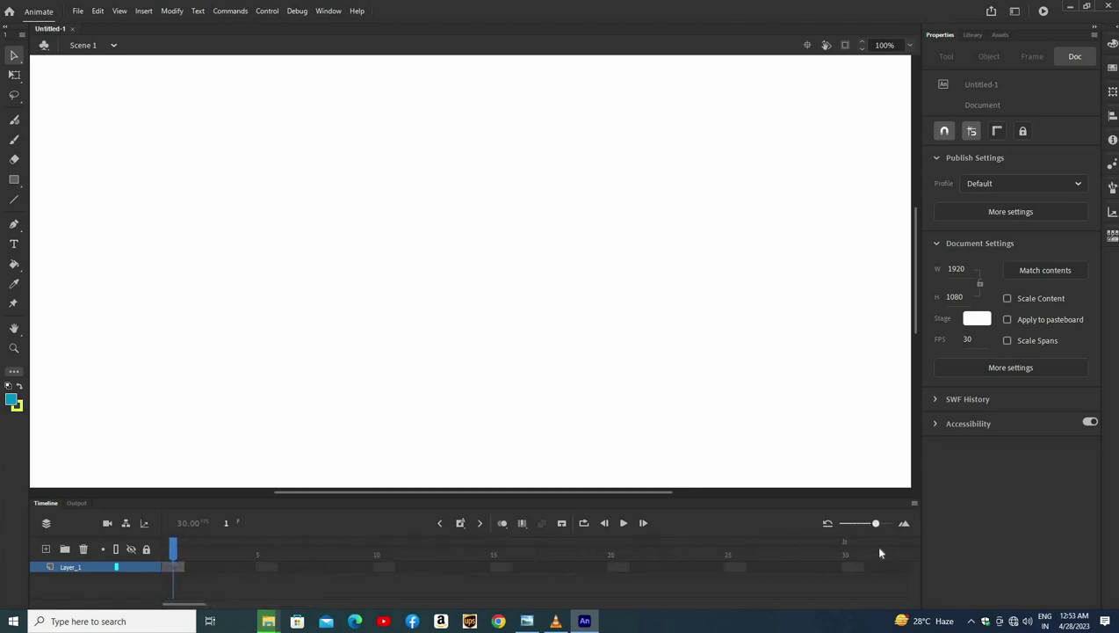
scroll(870, 546, "down", 2)
scroll(883, 527, "down", 3)
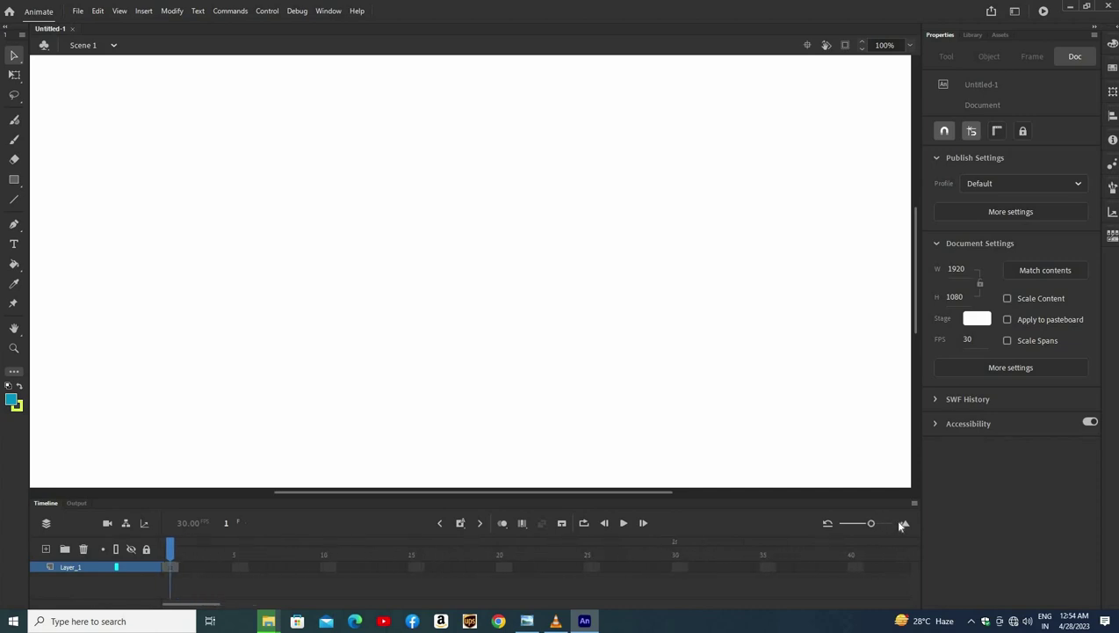
scroll(865, 528, "down", 3)
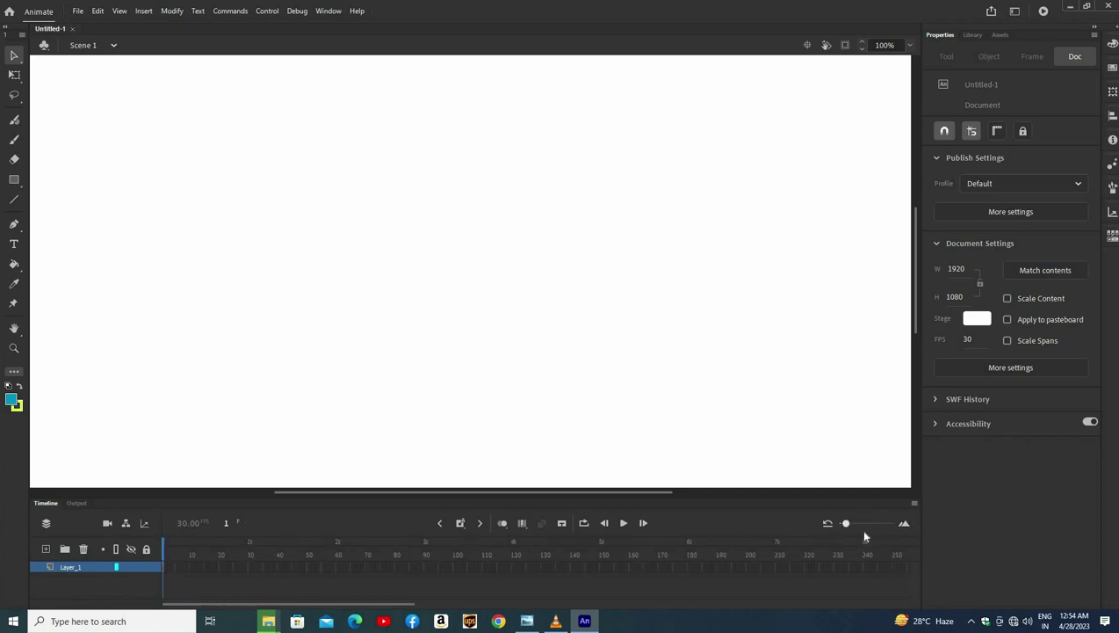
scroll(860, 528, "up", 2)
left_click(827, 526)
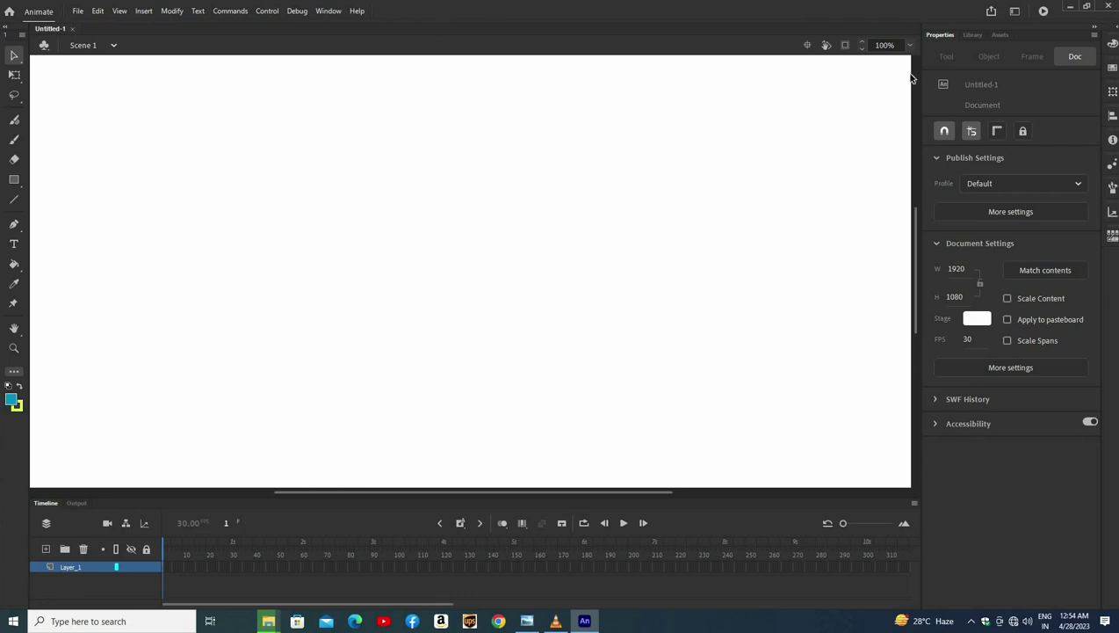
Try the Designer and Developer workspaces and return to the Essentials workspace
left_click(1015, 12)
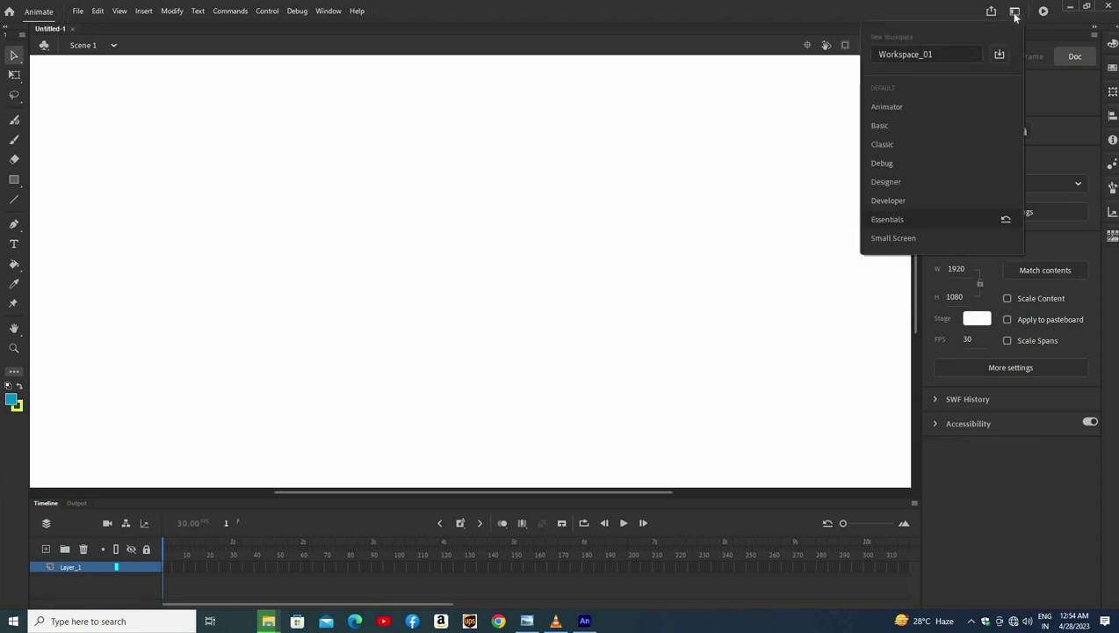
left_click(888, 181)
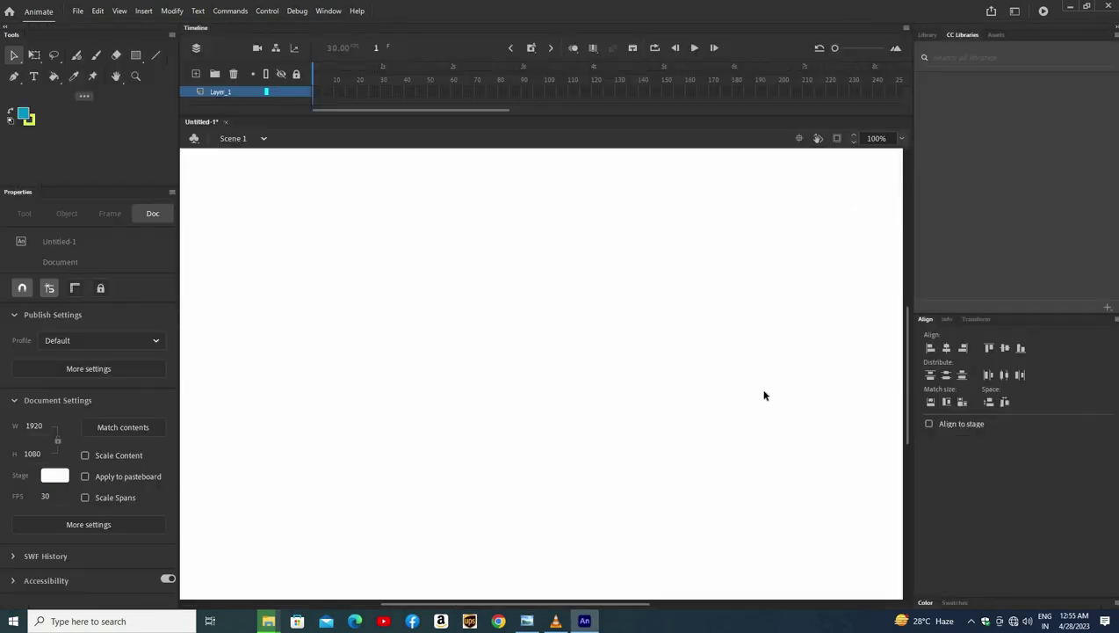
left_click(1015, 11)
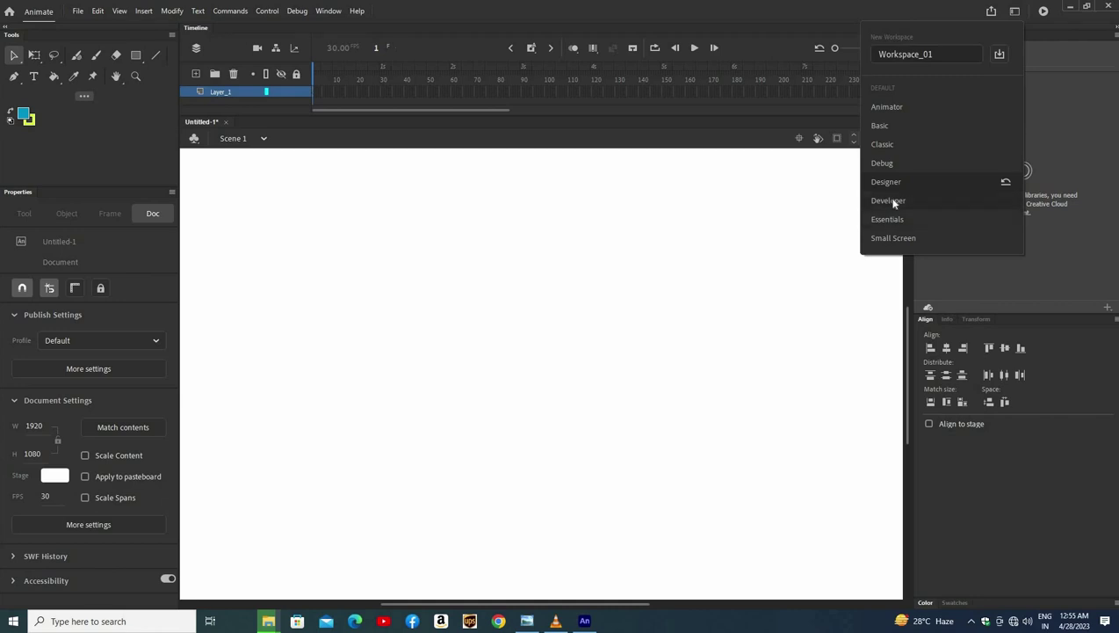
left_click(889, 200)
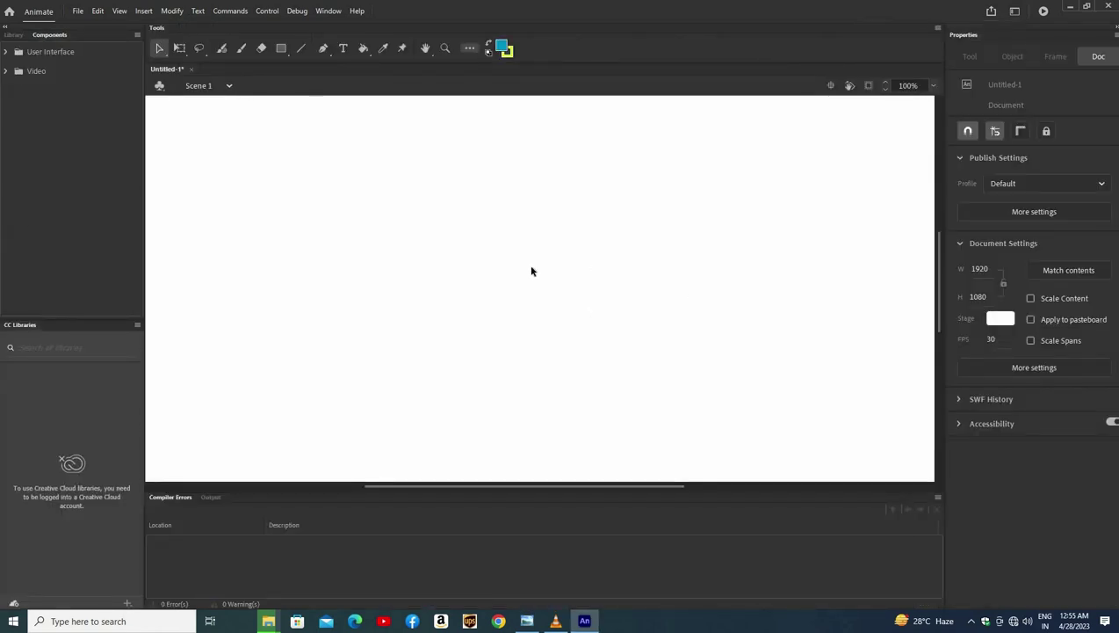
left_click(1015, 11)
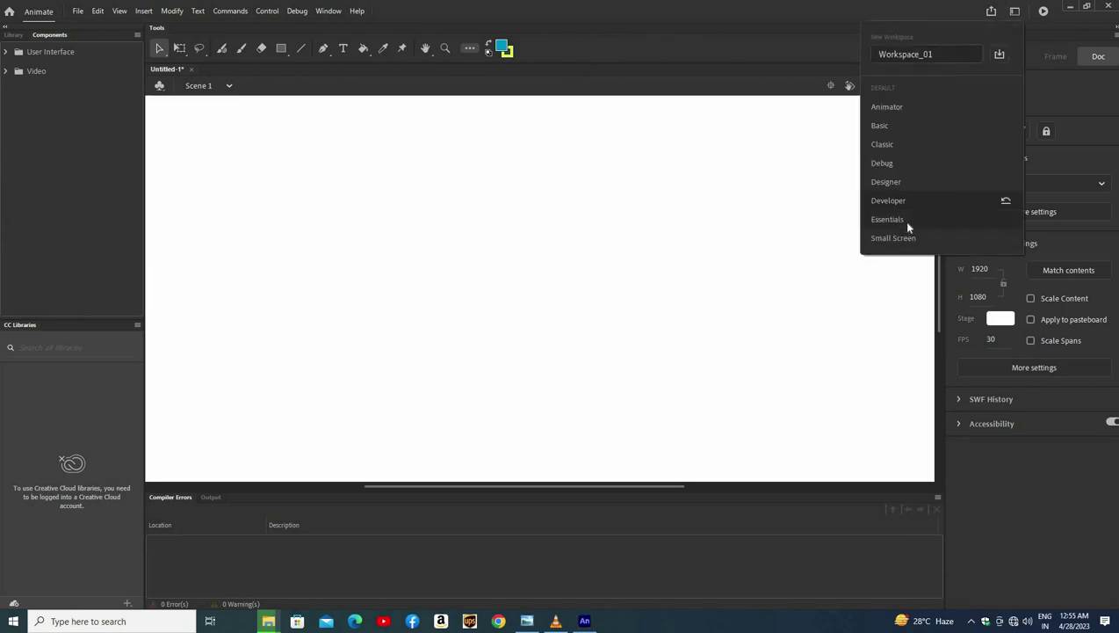
left_click(909, 226)
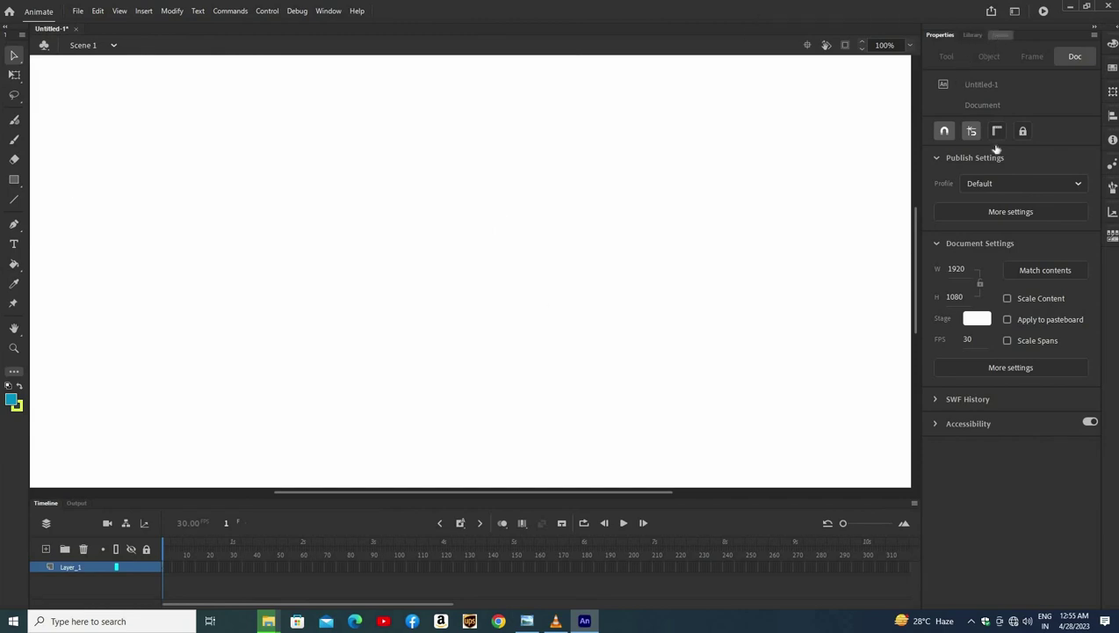
Show the default assets, and try the Animator workspace before returning to Essentials
left_click(1000, 35)
left_click(1015, 11)
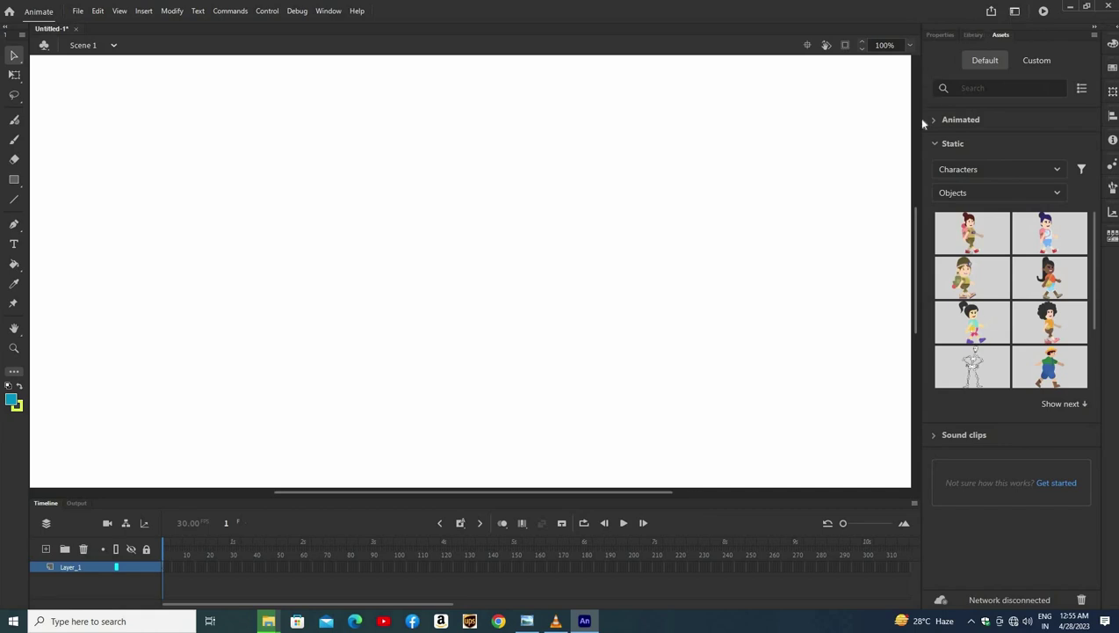
left_click(887, 107)
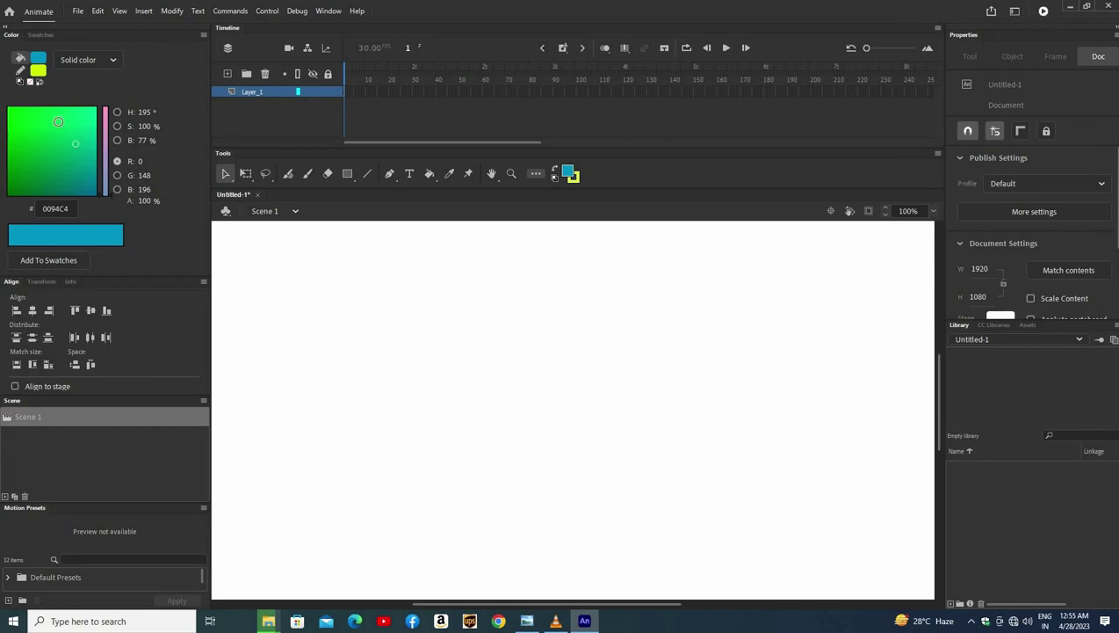
left_click(1015, 11)
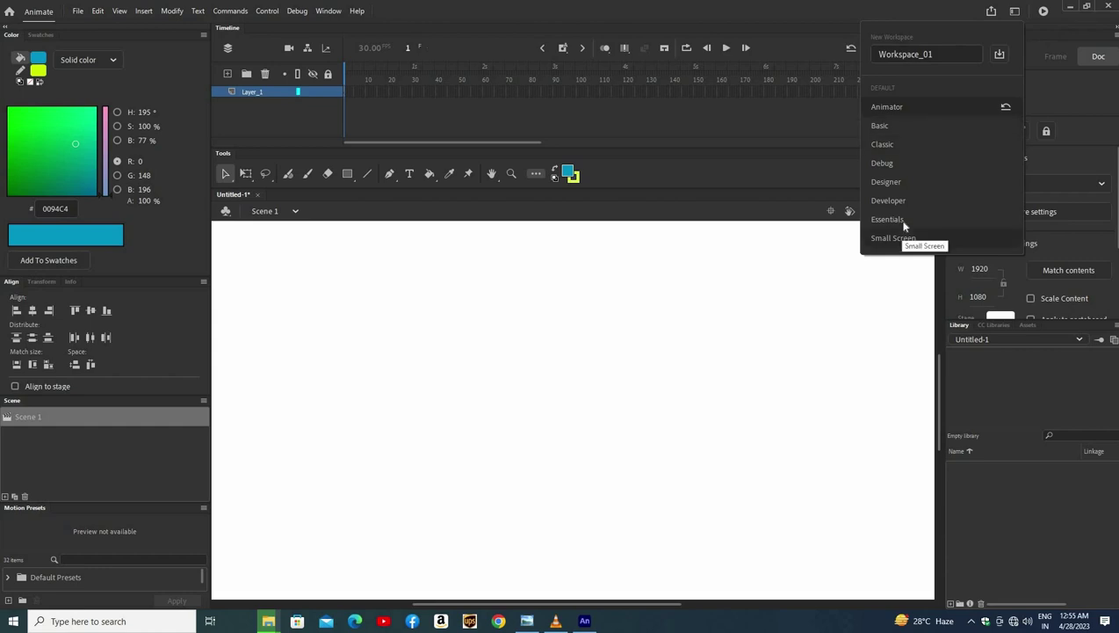
left_click(905, 221)
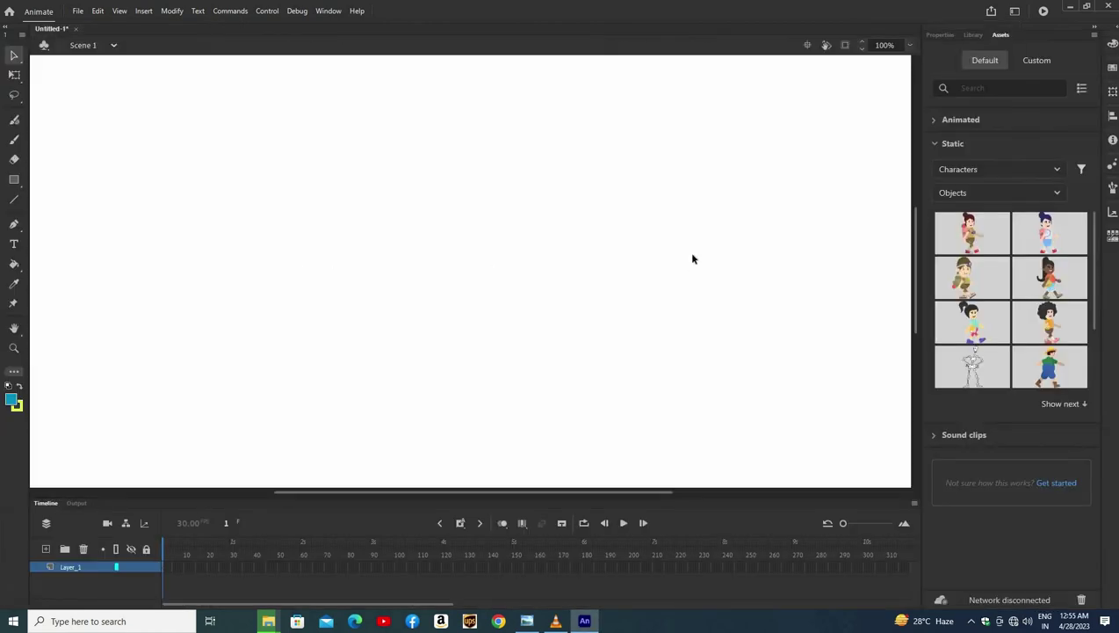
Add a new layer above Layer_1 and draw a blue rectangle about 604 by 411 px with a yellow stroke on it
left_click(47, 549)
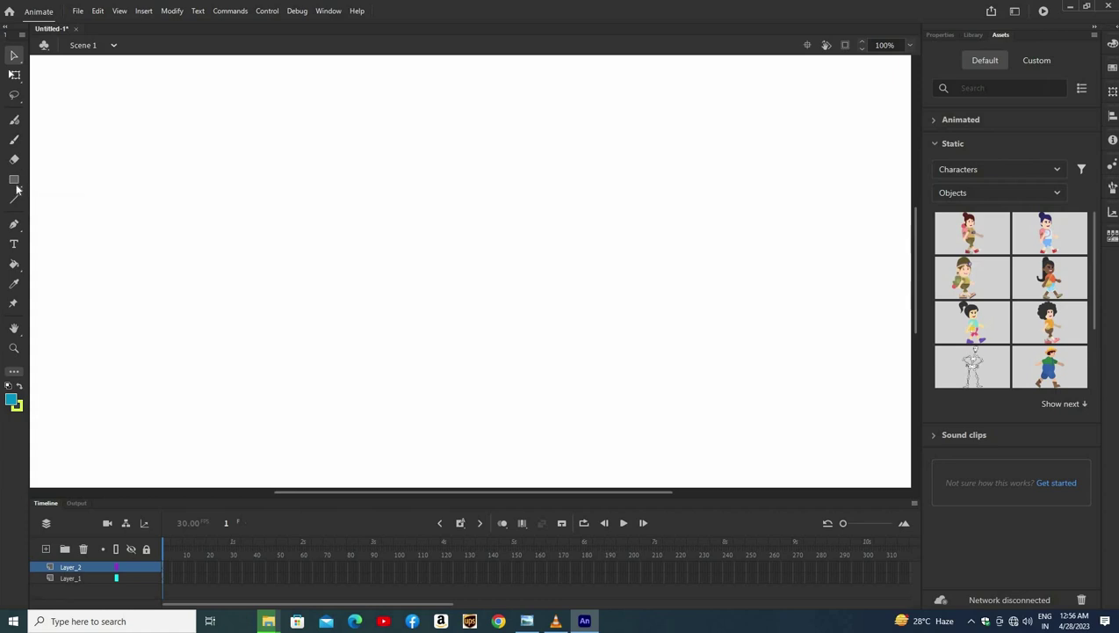
left_click(15, 181)
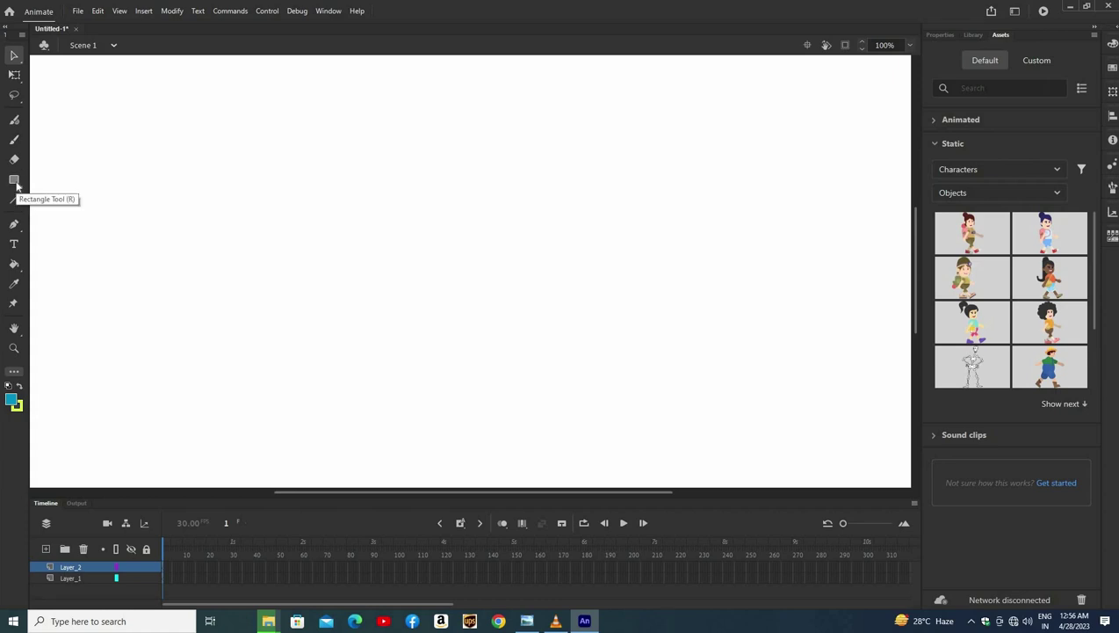
key("r")
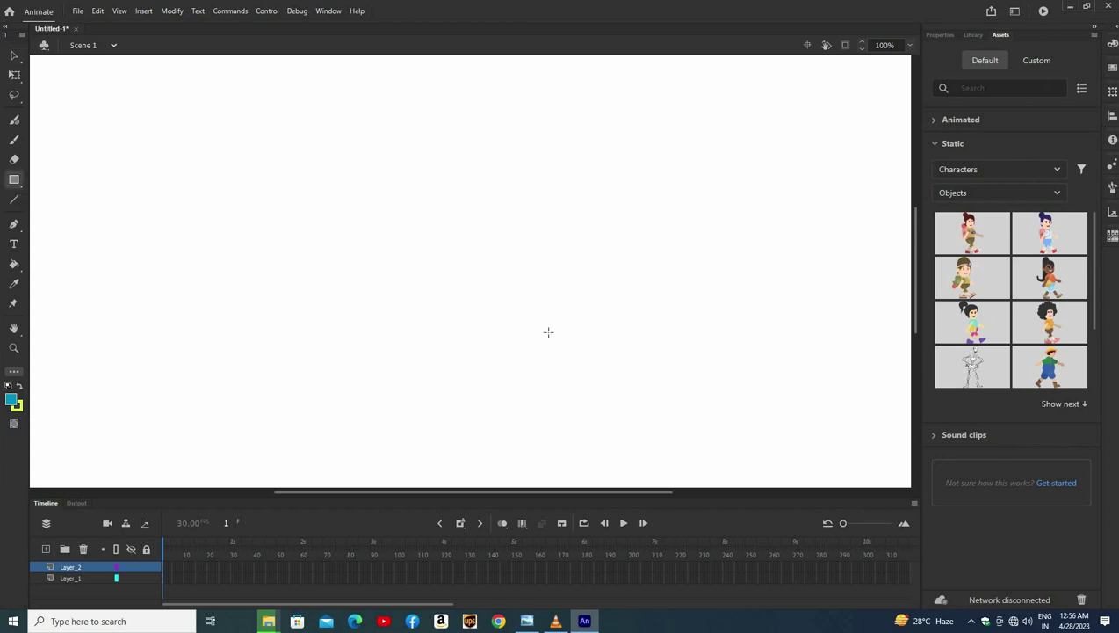
left_click_drag(253, 134, 606, 374)
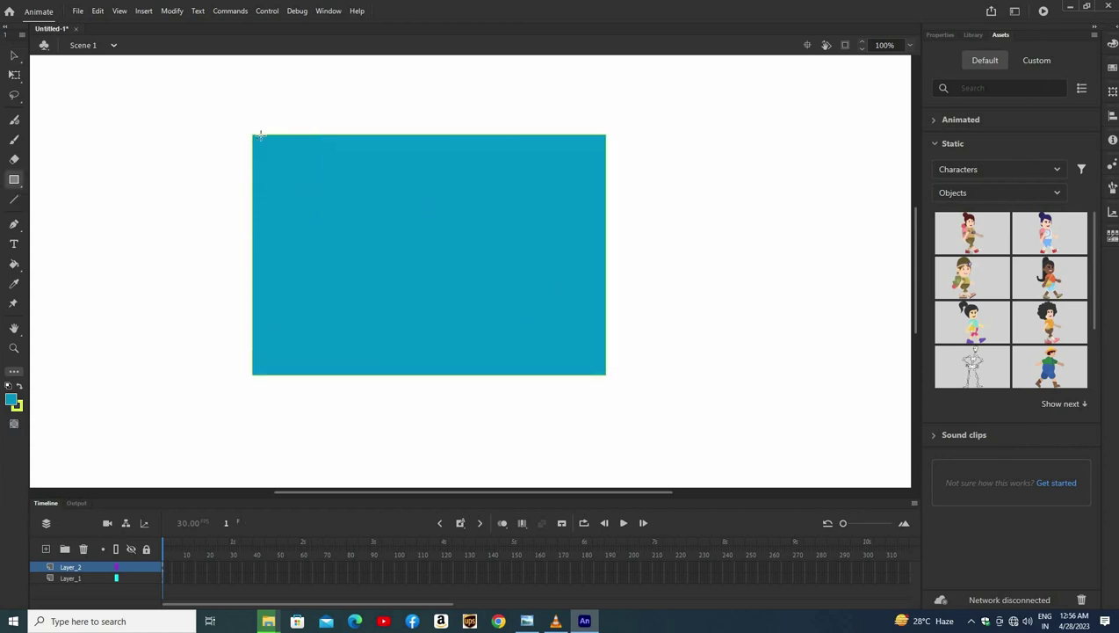
scroll(275, 316, "up", 3)
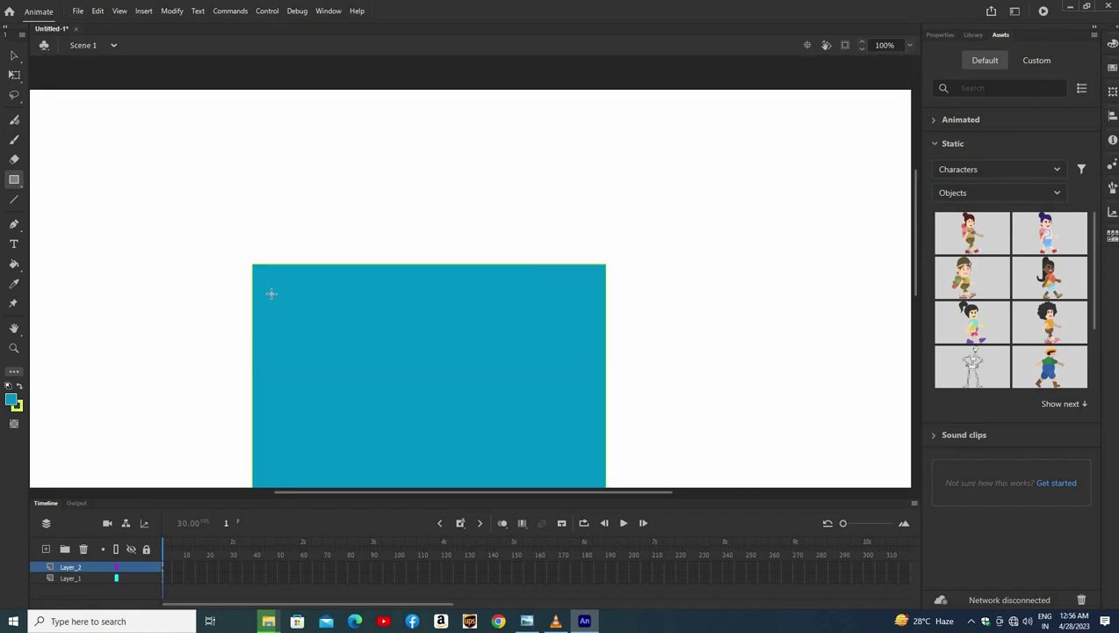
key("p")
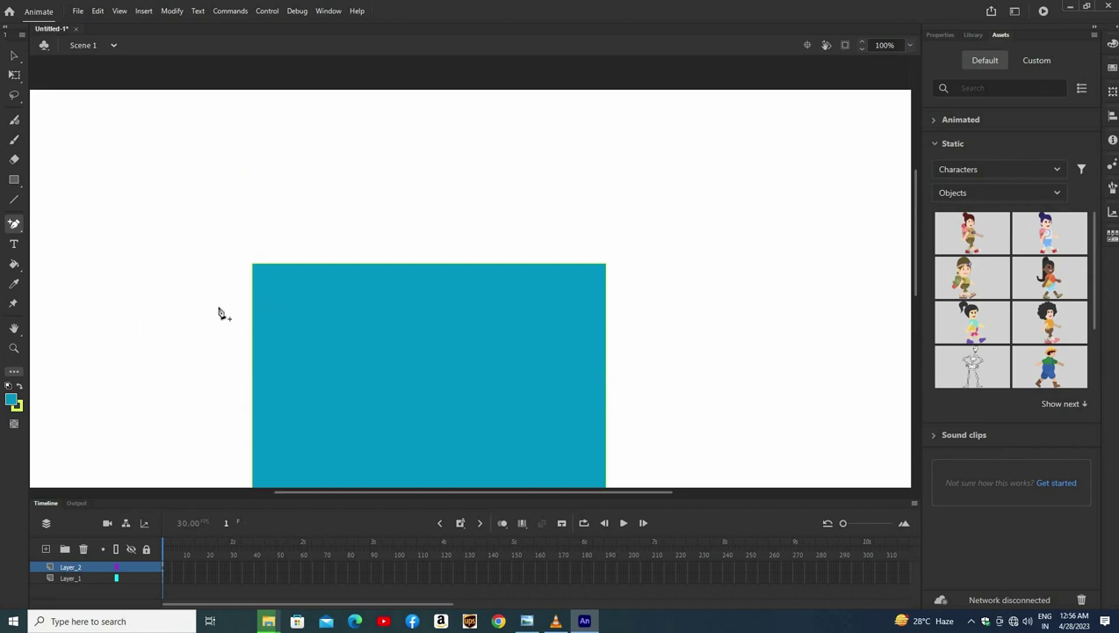
left_click(18, 406)
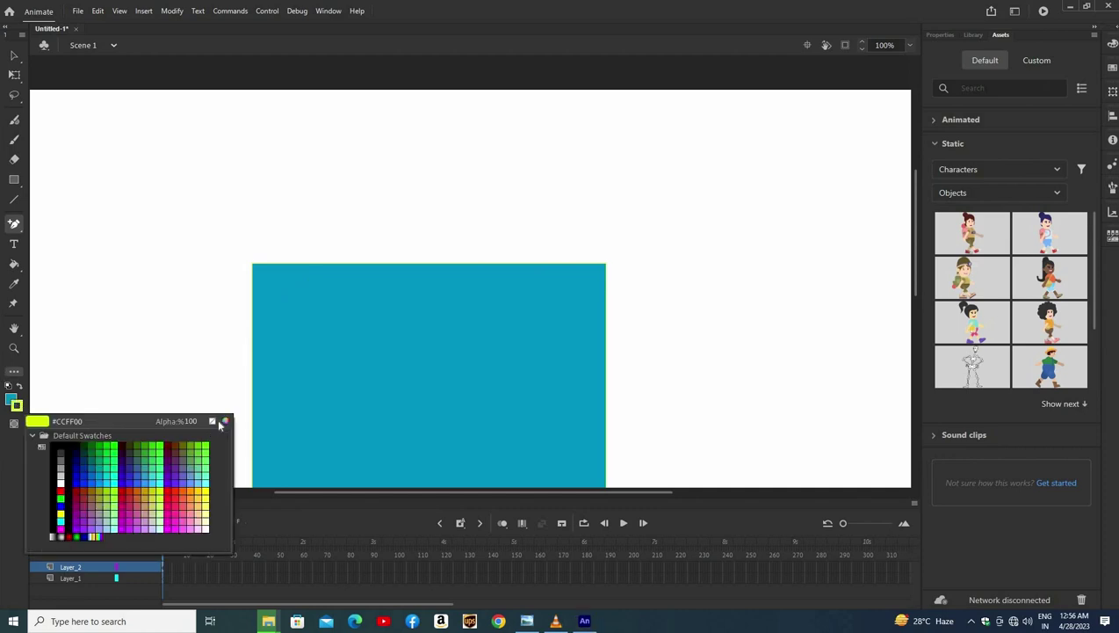
key("Return")
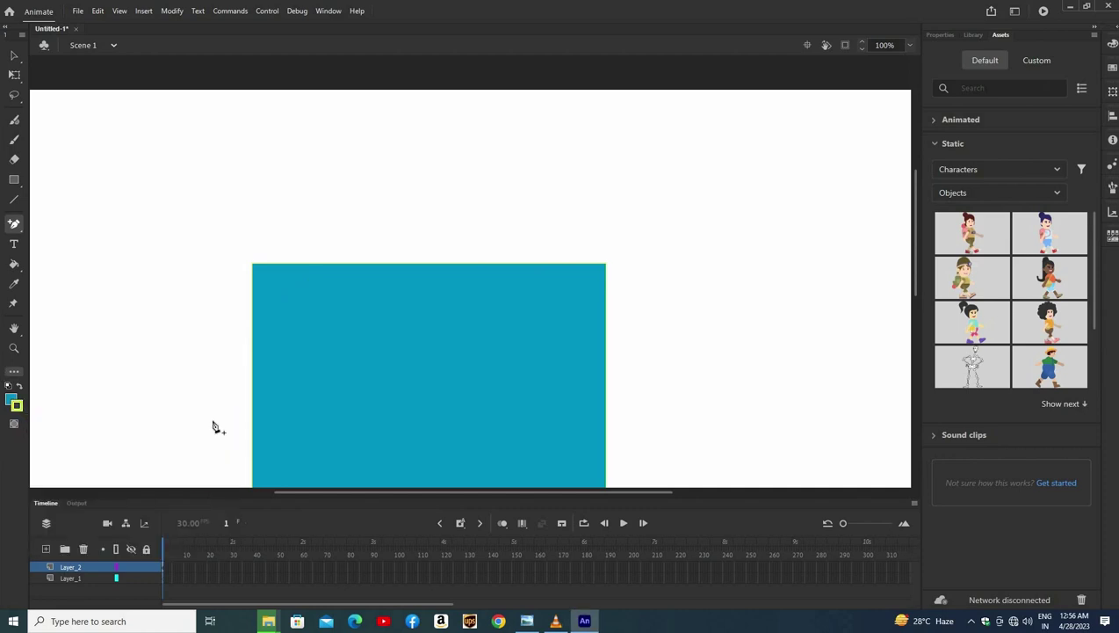
left_click(15, 404)
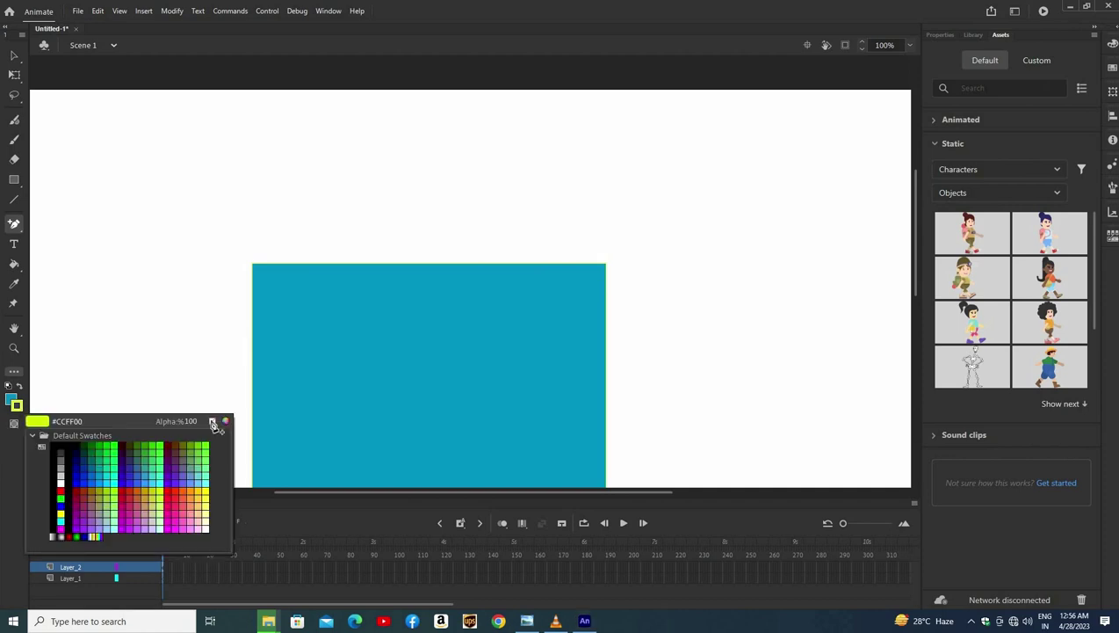
key("Escape")
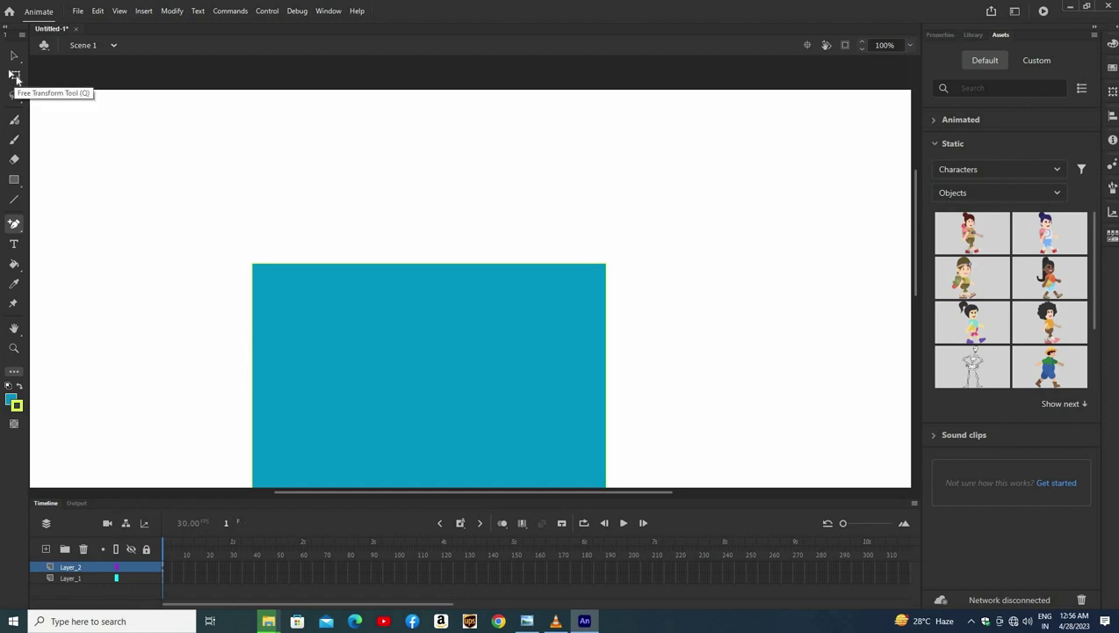
Select the whole rectangle, including its fill and stroke, with the Free Transform tool
key("q")
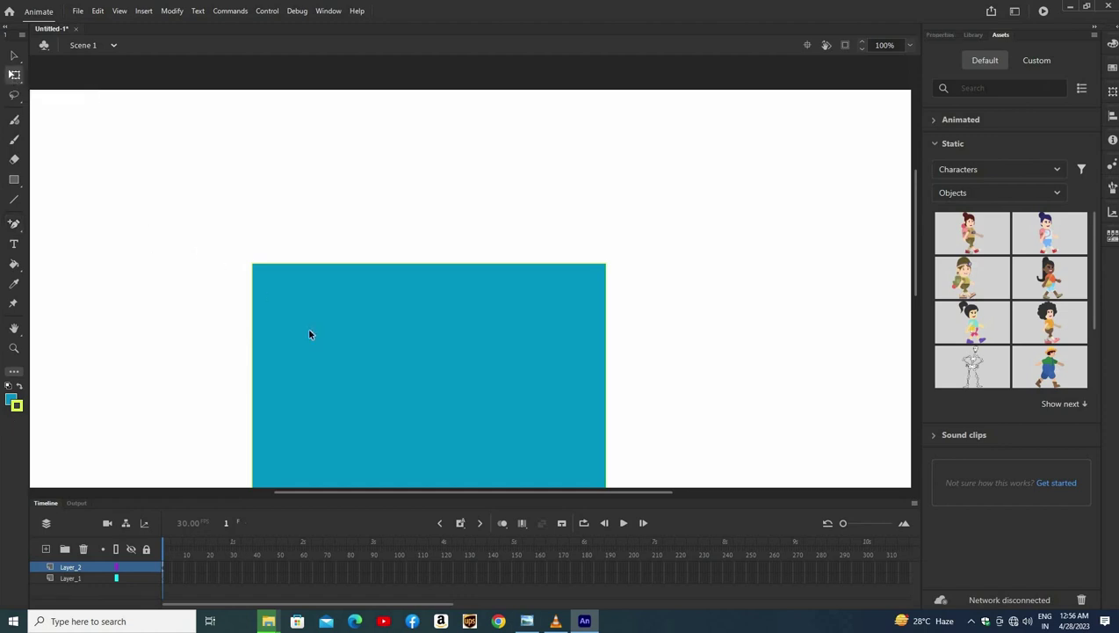
left_click_drag(134, 183, 653, 464)
left_click(237, 292)
left_click_drag(173, 205, 670, 543)
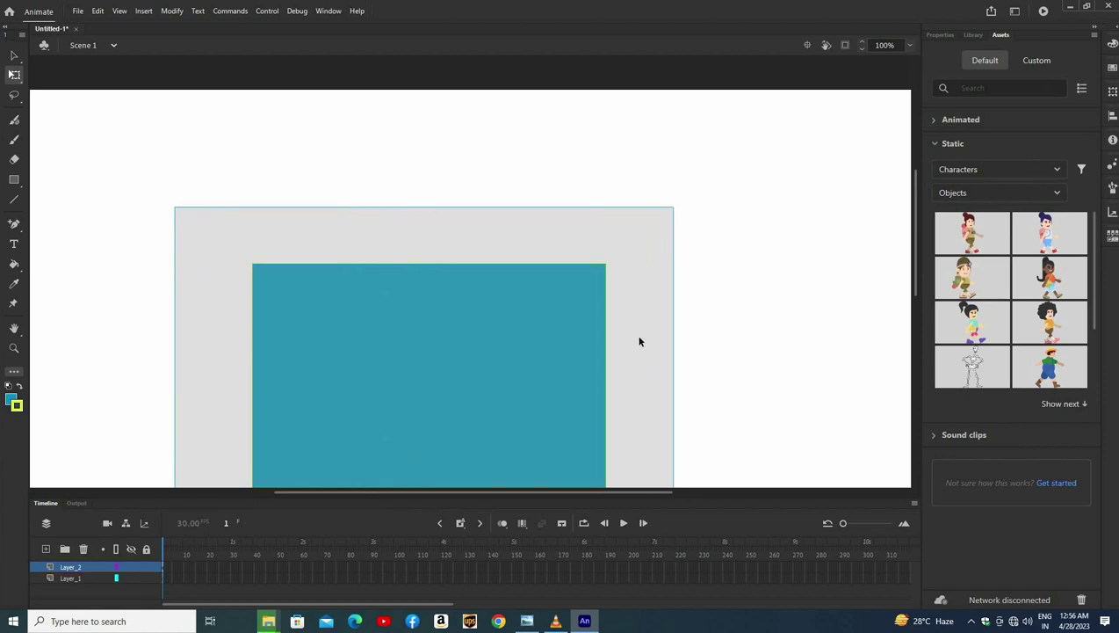
scroll(775, 296, "down", 3)
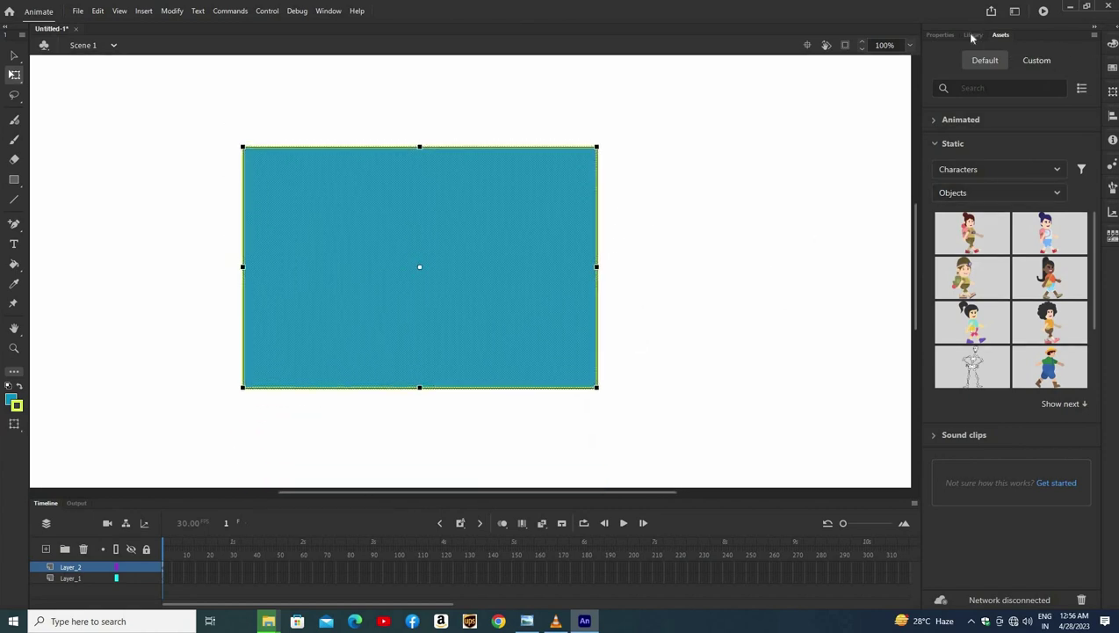
Remove the selected rectangle's yellow stroke in its object properties and try to choose another stroke color from the default swatches
left_click(942, 36)
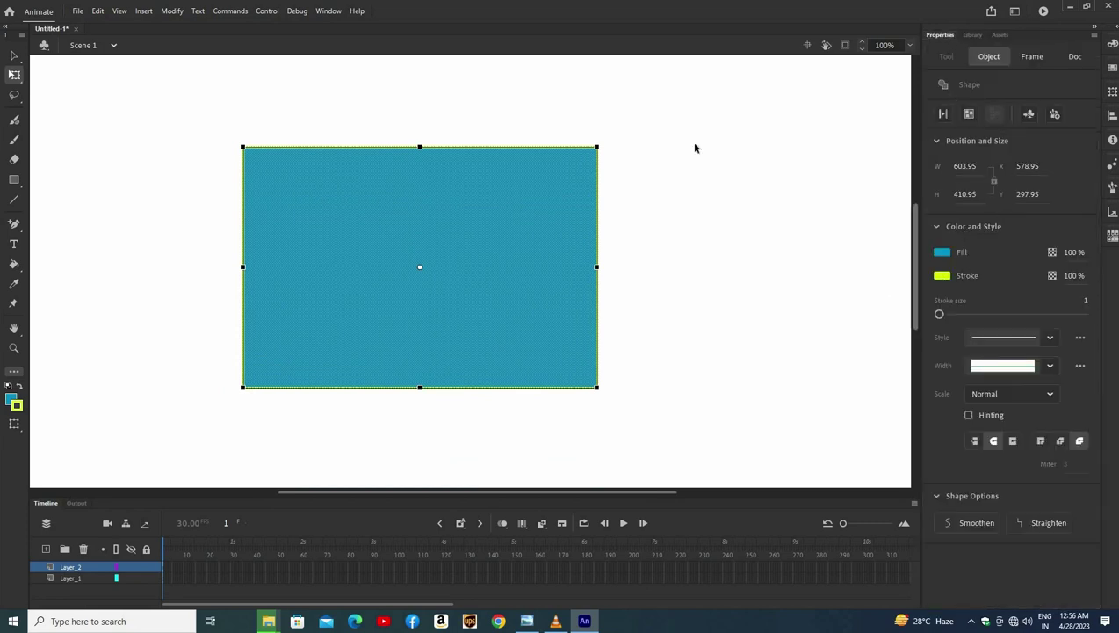
left_click(942, 276)
left_click(912, 288)
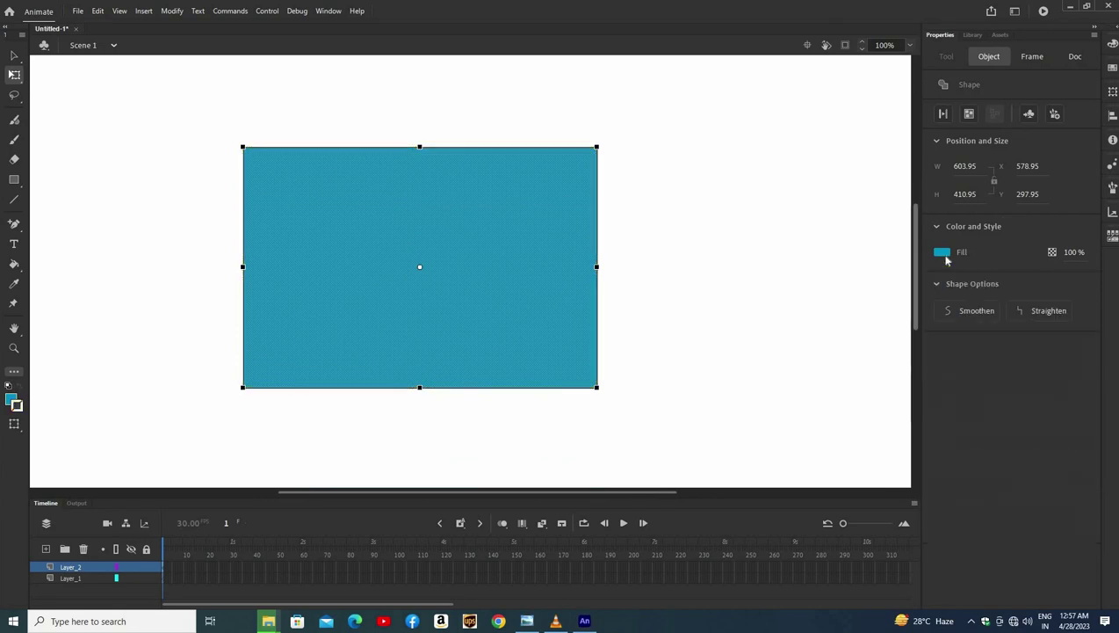
left_click(17, 405)
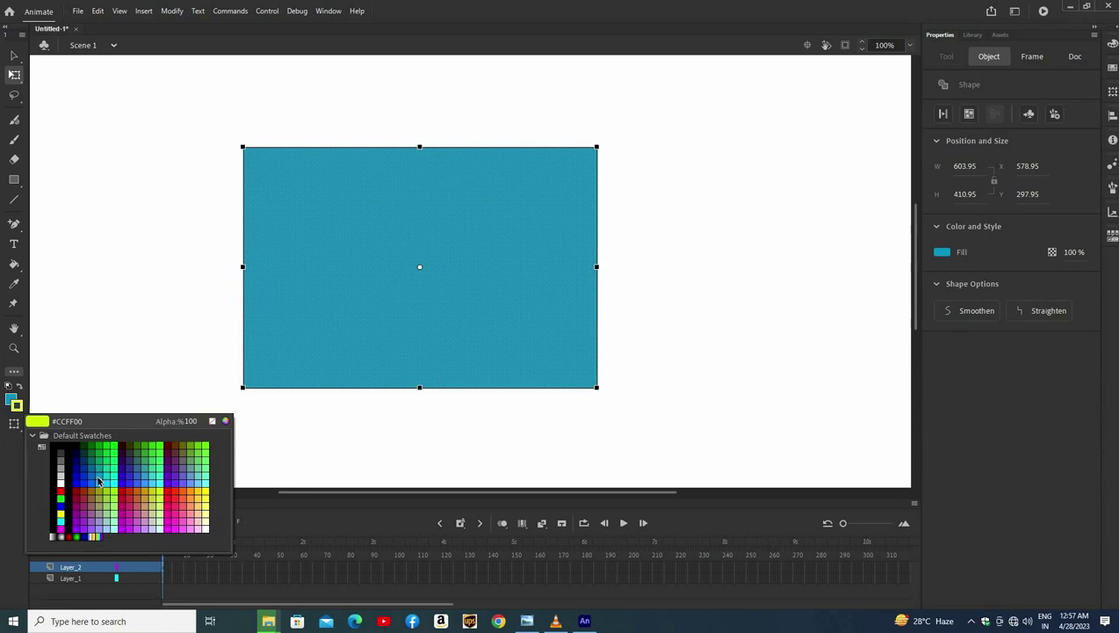
left_click(987, 250)
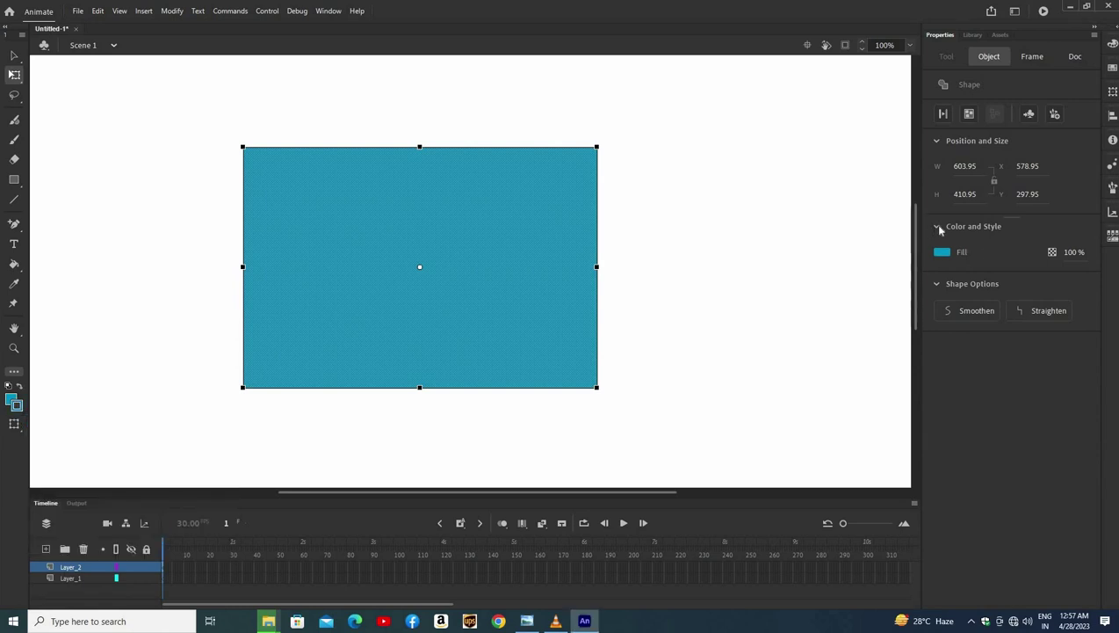
Recolor the selected rectangle's fill to a very dark teal with a custom color from the color picker
left_click(945, 286)
left_click(962, 283)
left_click(937, 227)
left_click(940, 227)
left_click(947, 253)
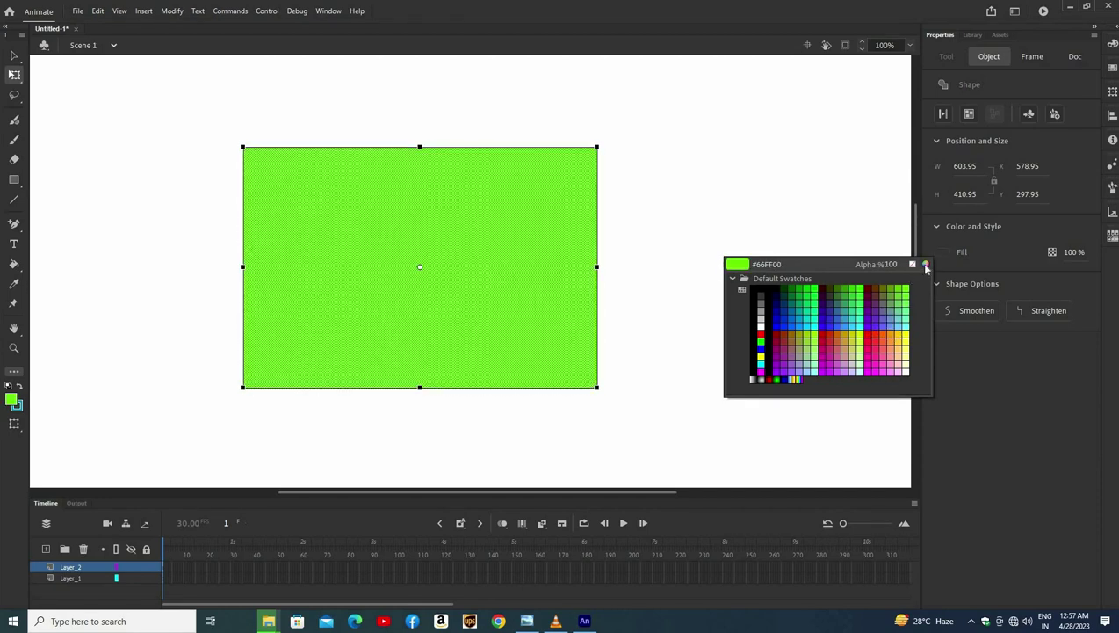
left_click(926, 268)
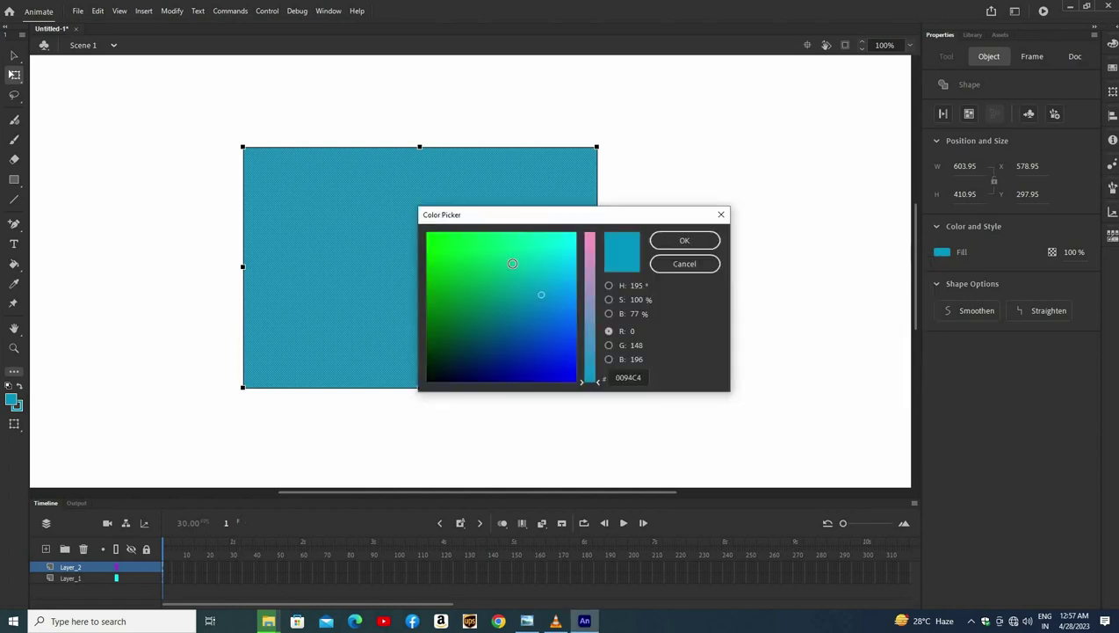
left_click(471, 333)
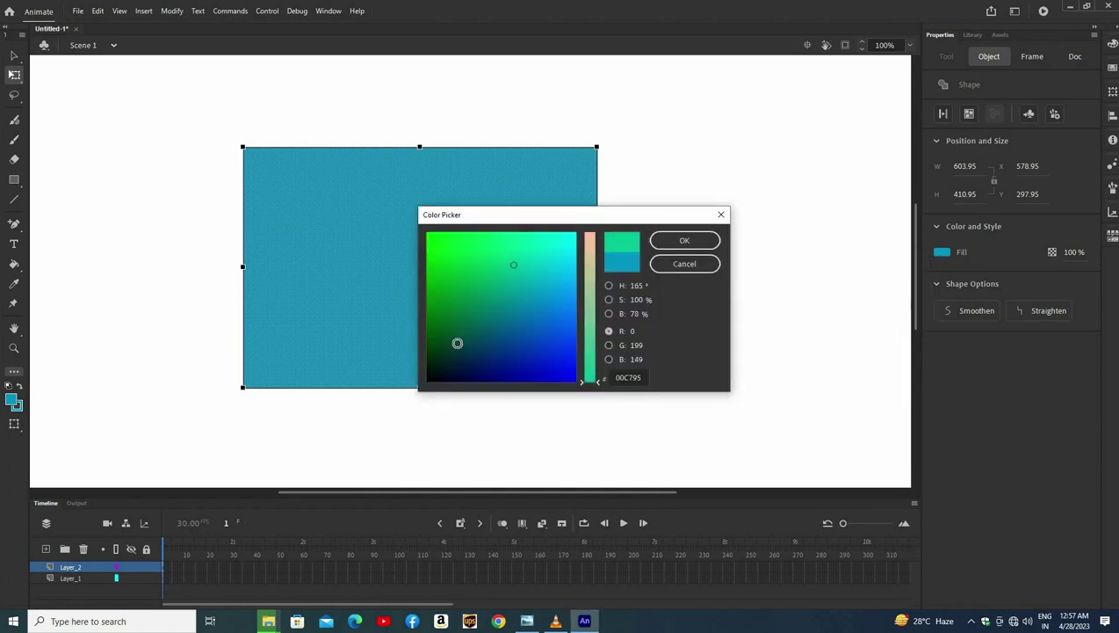
left_click(702, 243)
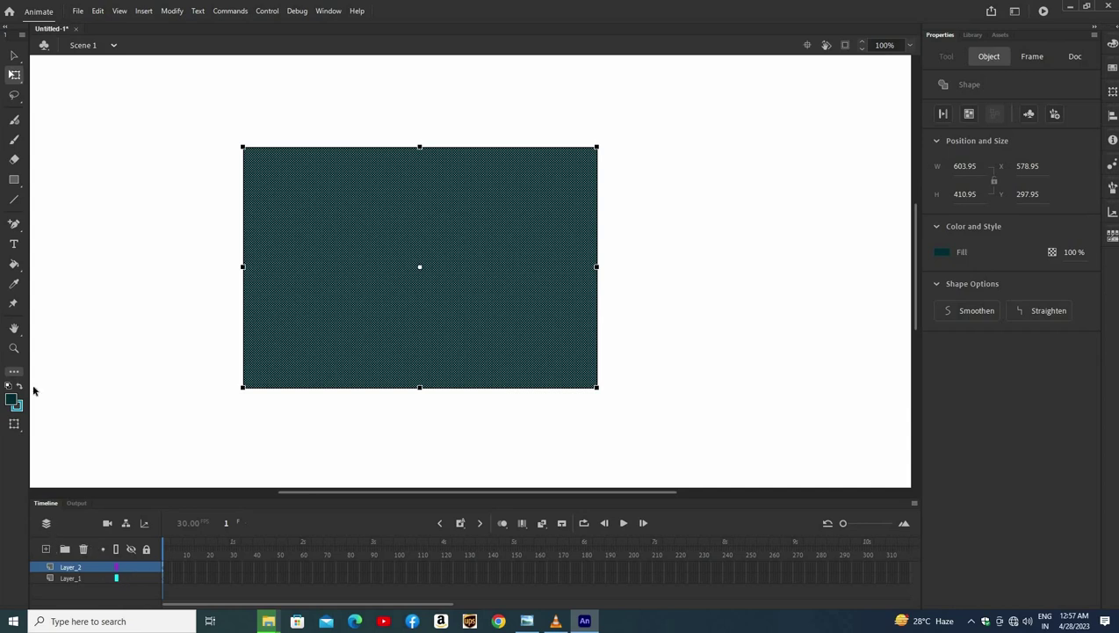
Add a new layer above Layer_2 and draw a second dark teal rectangle on it, overlapping the first one
key("ctrl+shift+d")
key("r")
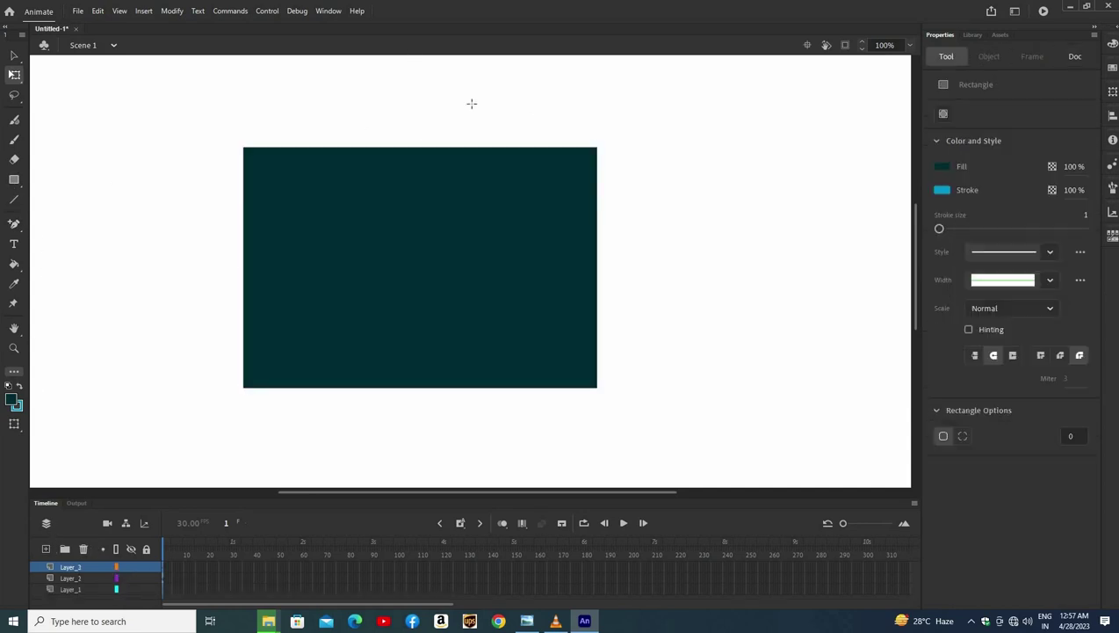
left_click_drag(443, 103, 494, 154)
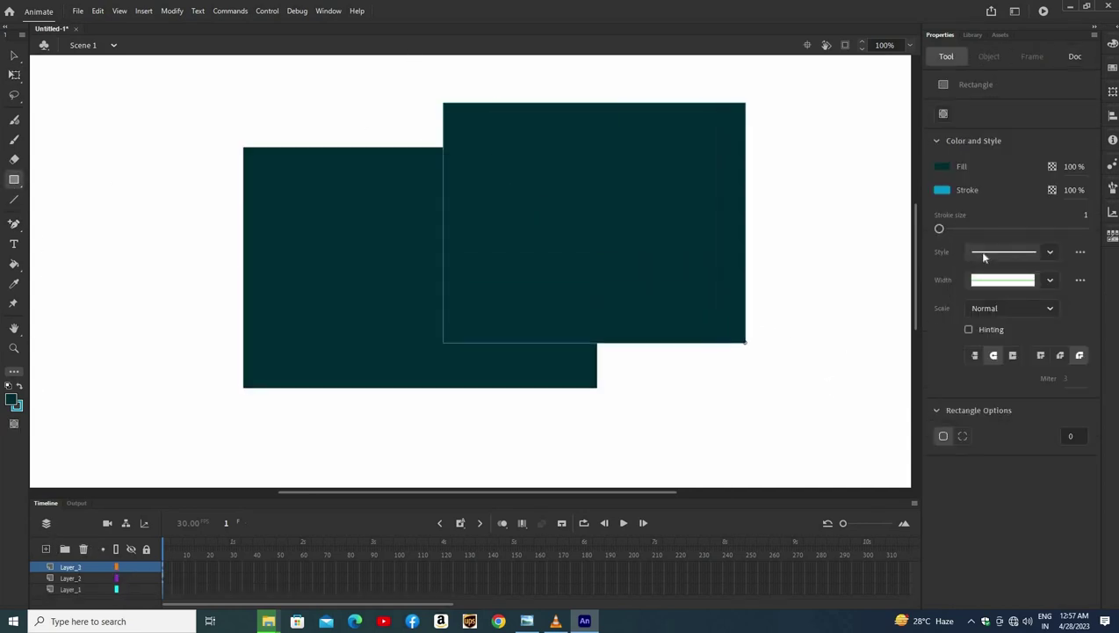
Set the Rectangle tool's stroke to dark gray #333333 with stroke size 34, and undo the overlapping thin-stroked rectangle
left_click(944, 188)
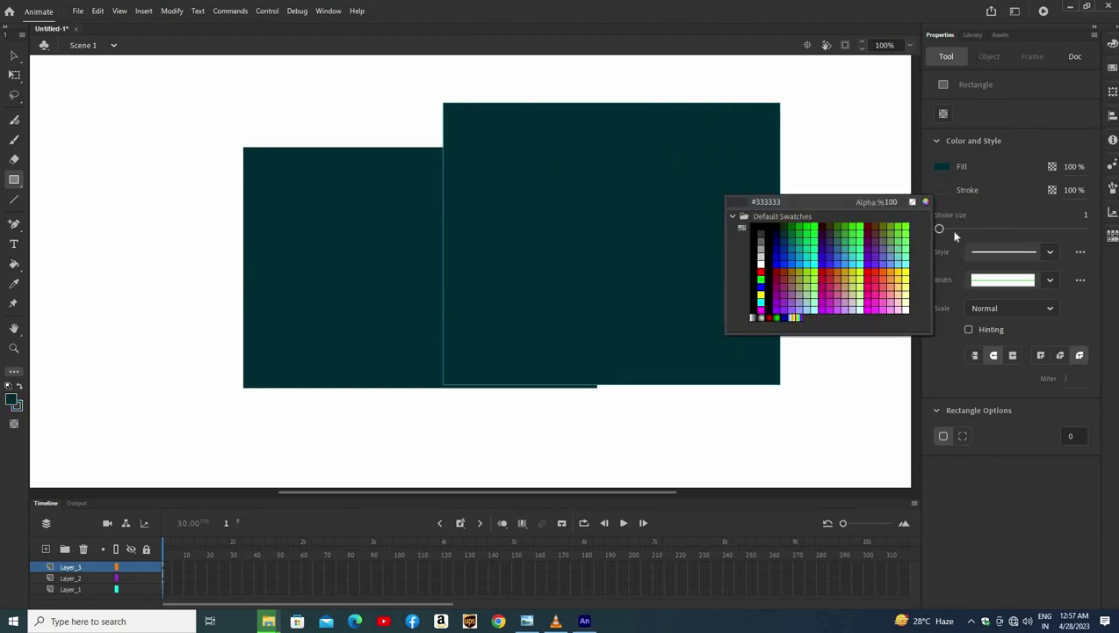
left_click(956, 235)
left_click_drag(939, 229, 963, 229)
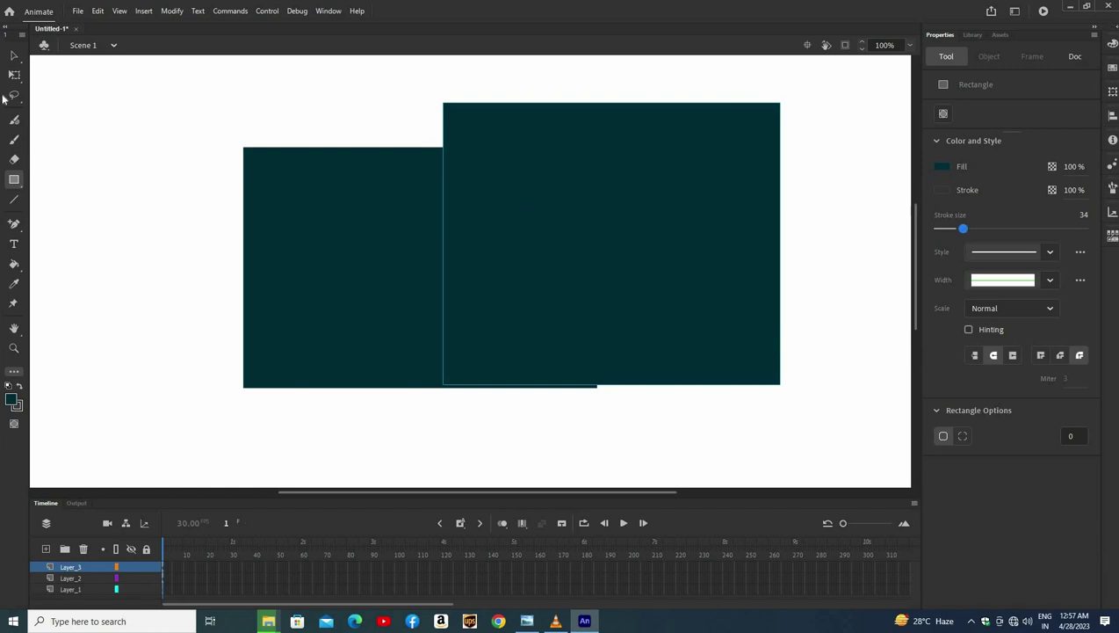
key("ctrl+z")
Draw an overlapping rectangle with the thick dark gray stroke, try to select it, and undo it
mouse_move(362, 77)
left_mouse_down()
mouse_move(499, 214)
mouse_move(684, 283)
mouse_move(698, 327)
left_mouse_up()
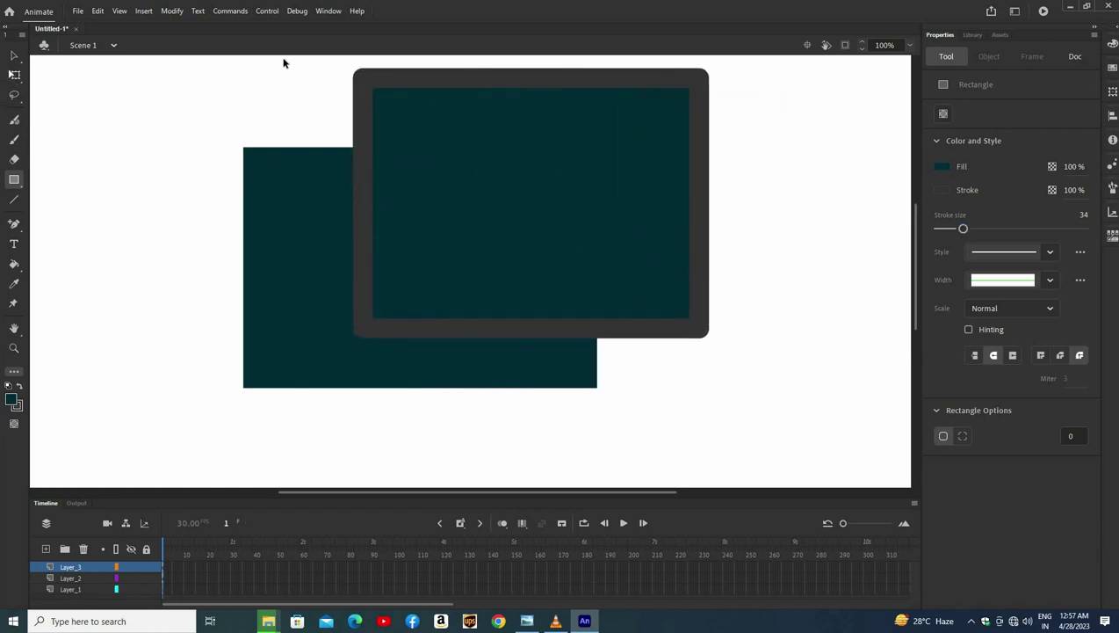
key("v")
left_click_drag(283, 59, 742, 350)
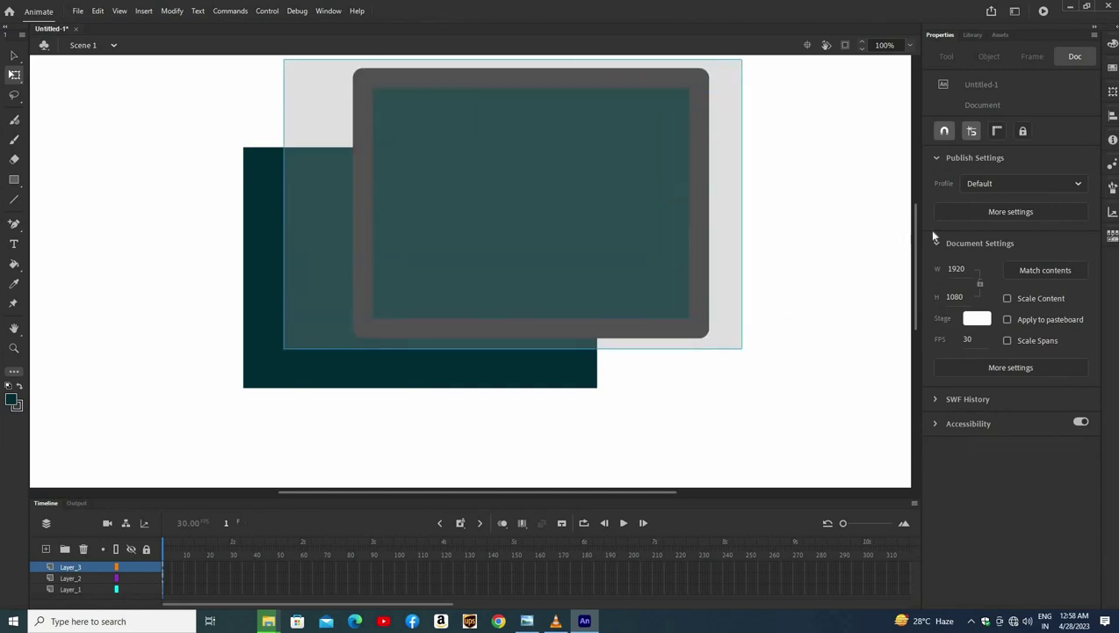
left_click(260, 444)
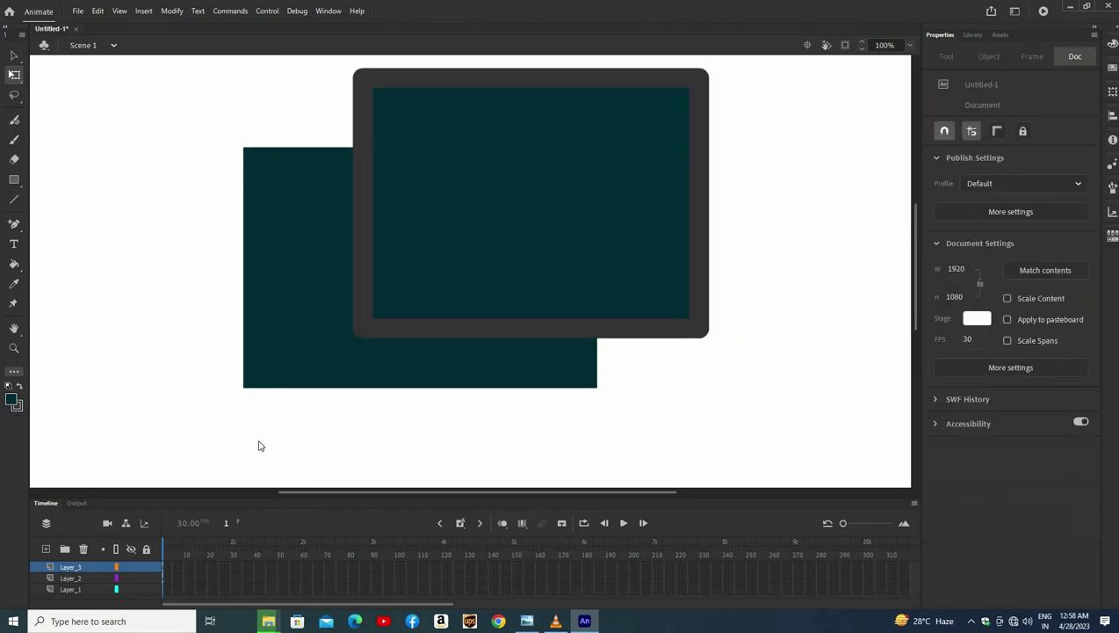
key("ctrl+z")
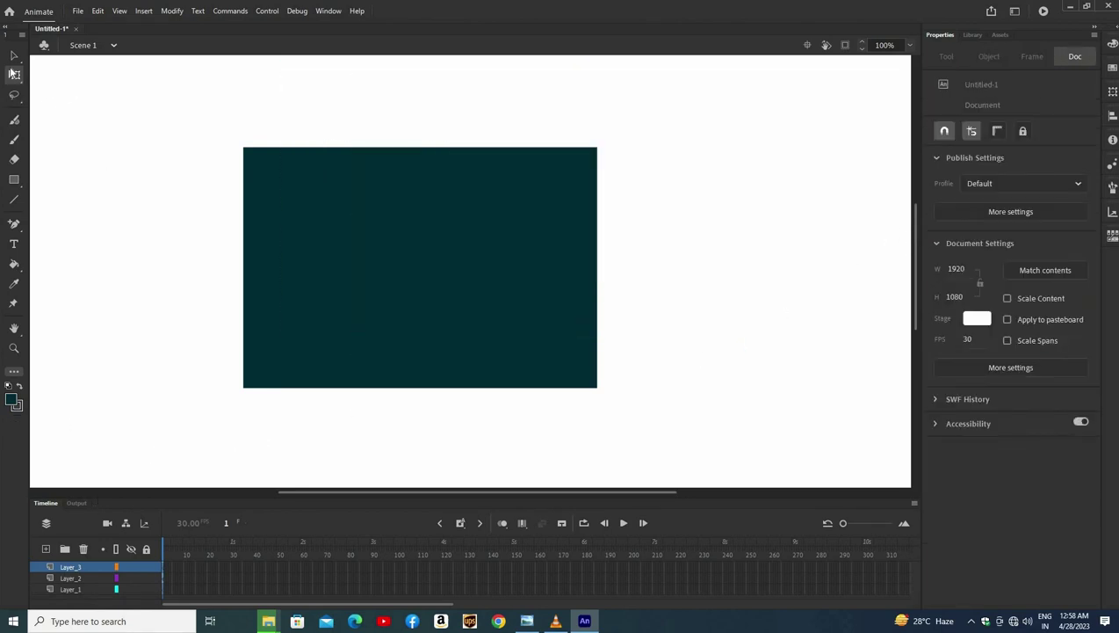
Try selecting the remaining dark teal rectangle on the stage
left_click_drag(188, 100, 659, 387)
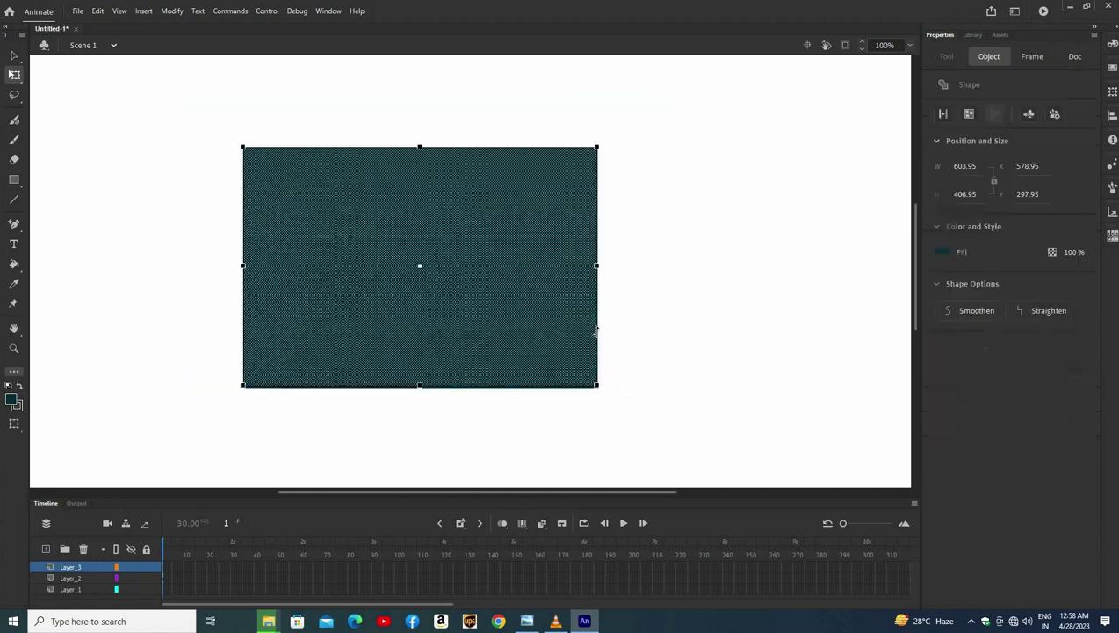
left_click(745, 419)
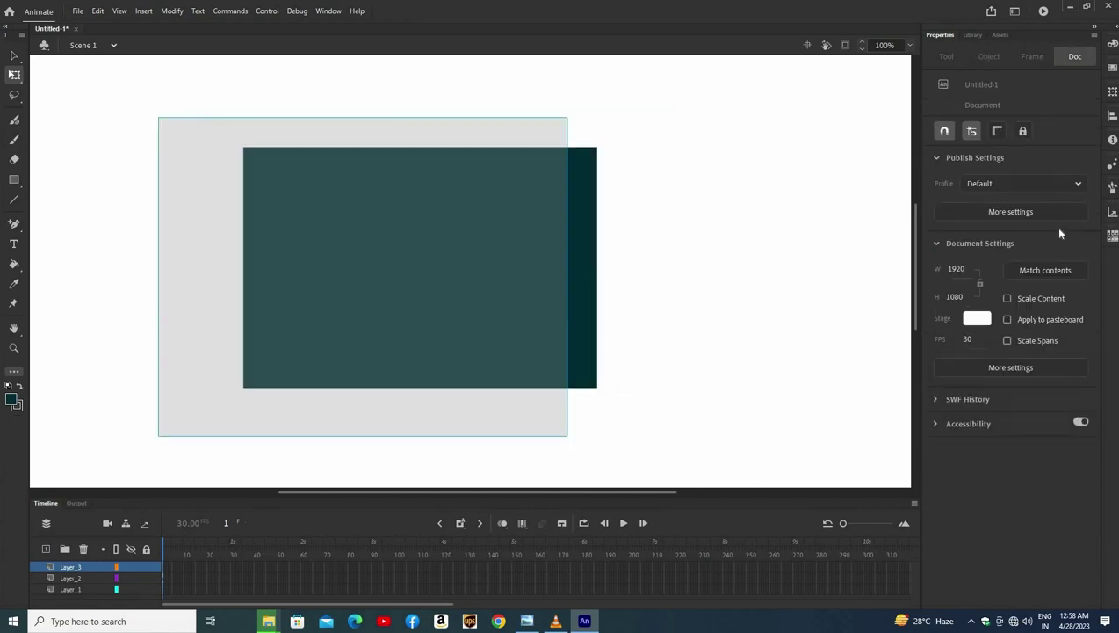
key("ctrl+a")
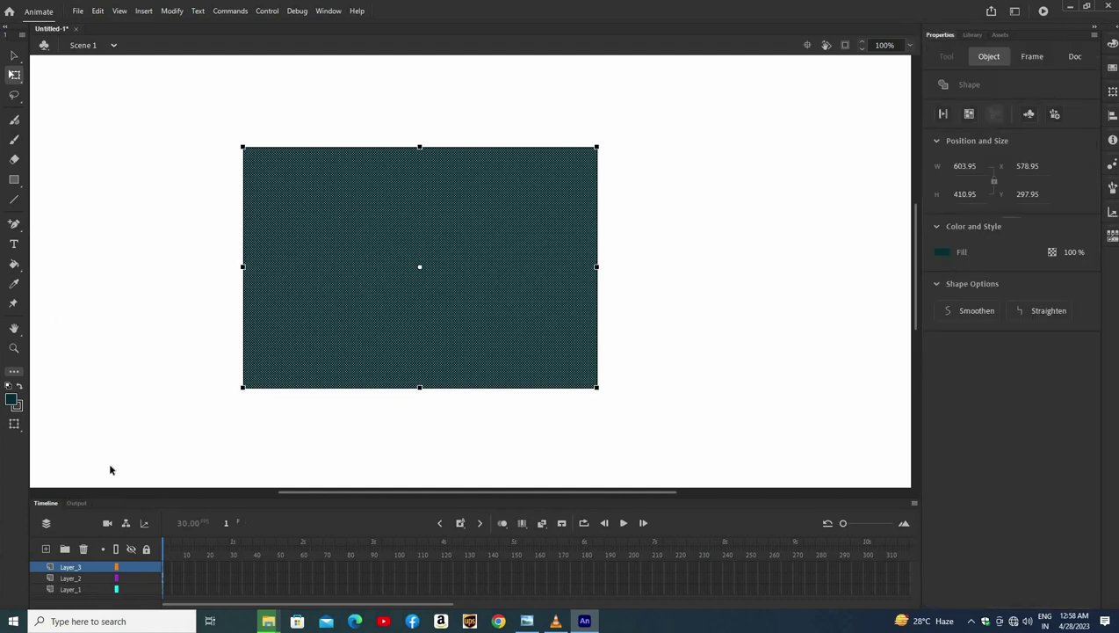
Make Layer_3 the active layer and lock Layer_2 to protect its rectangle from selection
left_click(81, 568)
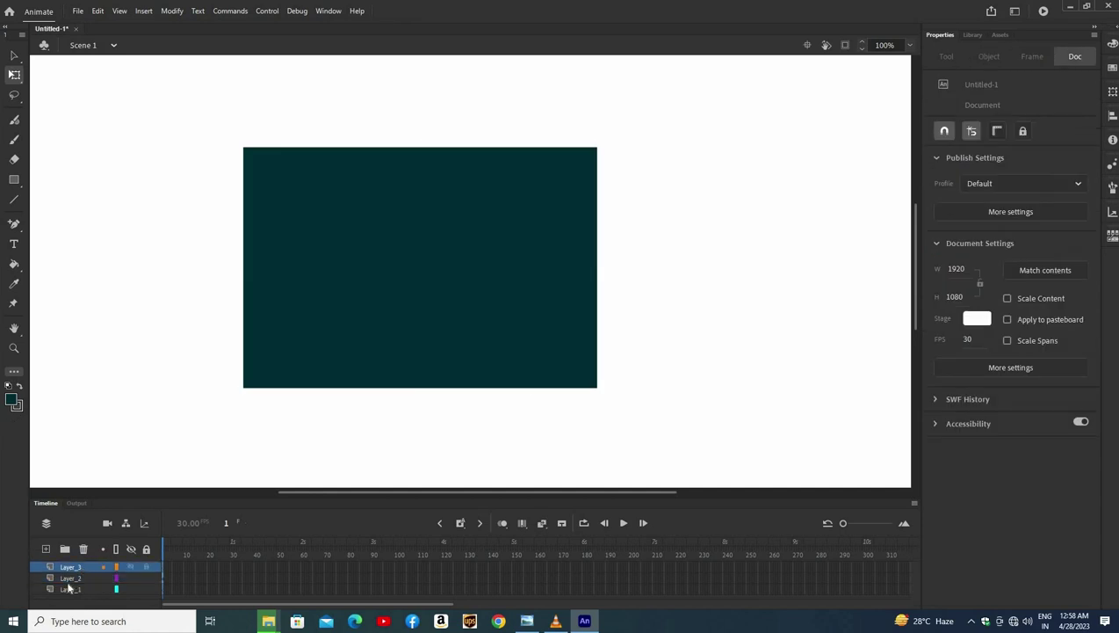
left_click(146, 578)
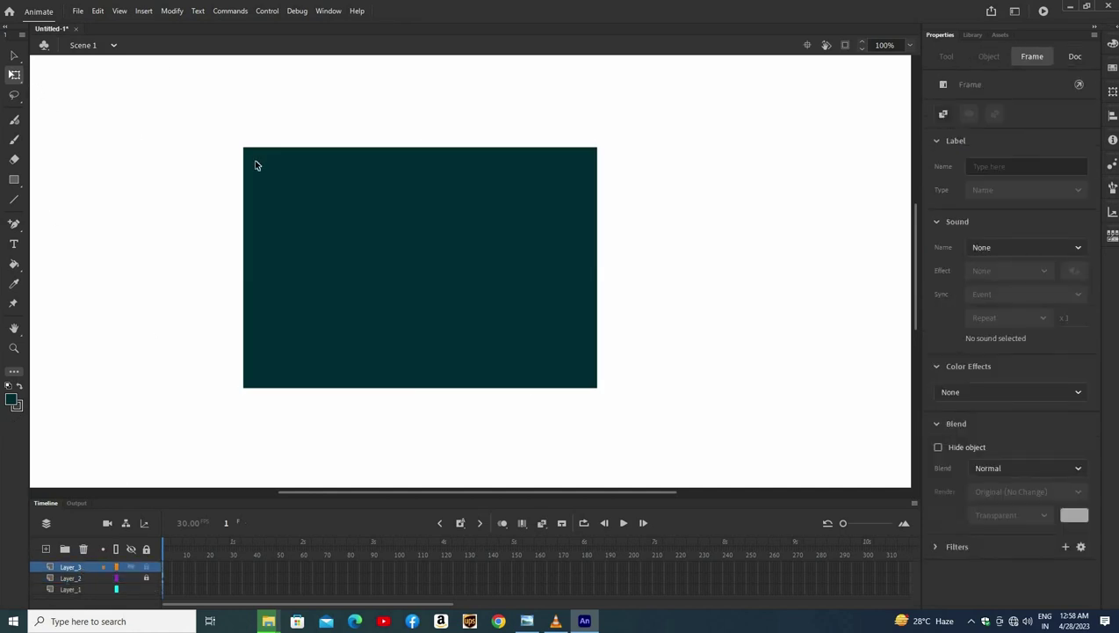
left_click_drag(255, 165, 156, 60)
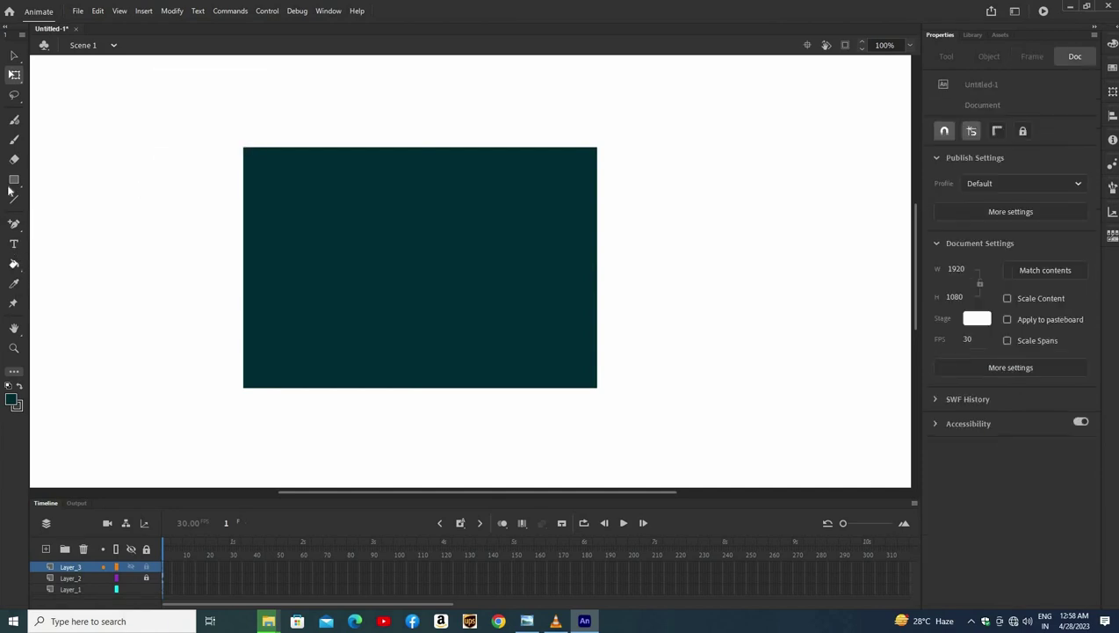
Draw a rectangle about 797 by 529 px covering the first one on Layer_3, and select its fill and stroke with Free Transform
left_click(14, 180)
left_click_drag(173, 126, 552, 274)
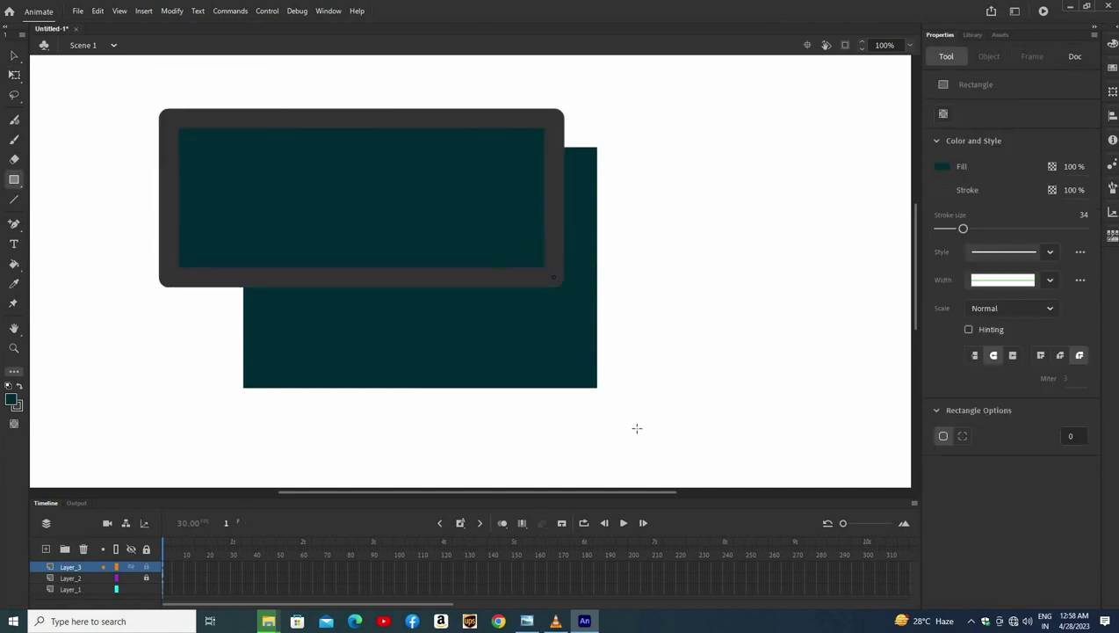
left_click_drag(637, 427, 637, 428)
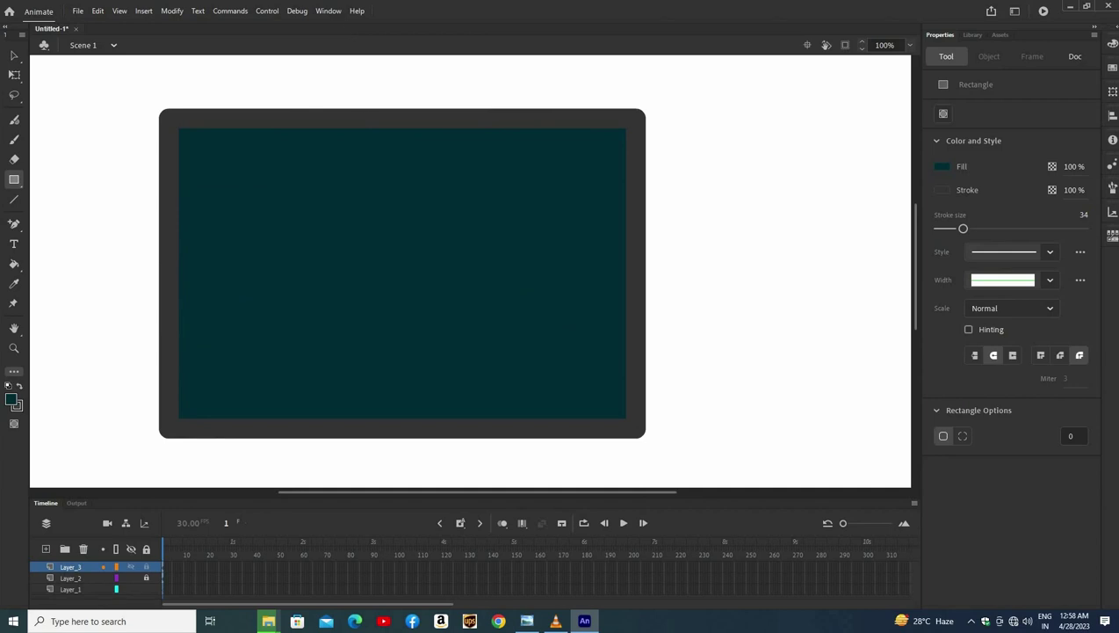
left_click(949, 229)
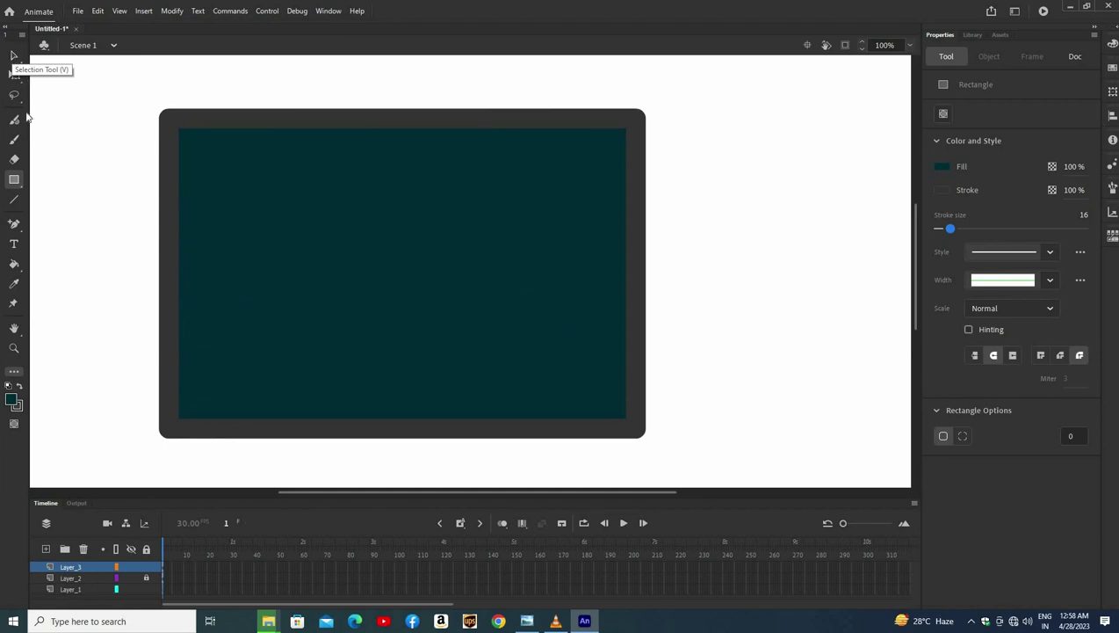
left_click(15, 73)
mouse_move(111, 82)
left_mouse_down()
mouse_move(492, 390)
mouse_move(680, 467)
mouse_move(670, 449)
left_mouse_up()
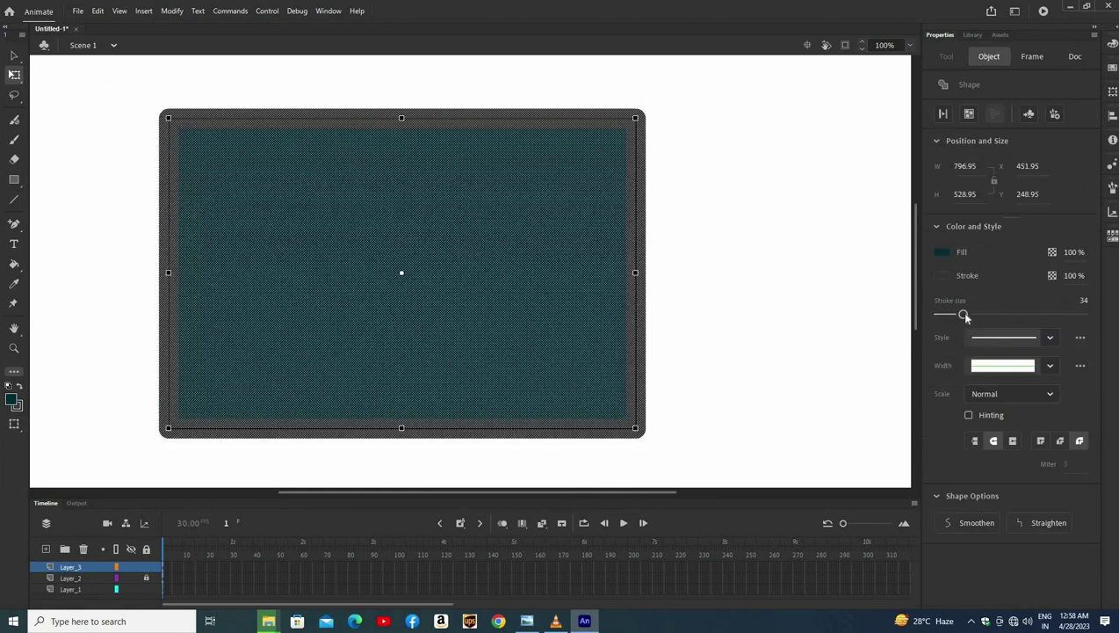
Give the selected rectangle a black stroke of size 27 and an orange-red fill
mouse_move(959, 315)
left_mouse_down()
mouse_move(942, 315)
mouse_move(971, 315)
left_mouse_up()
left_click(942, 276)
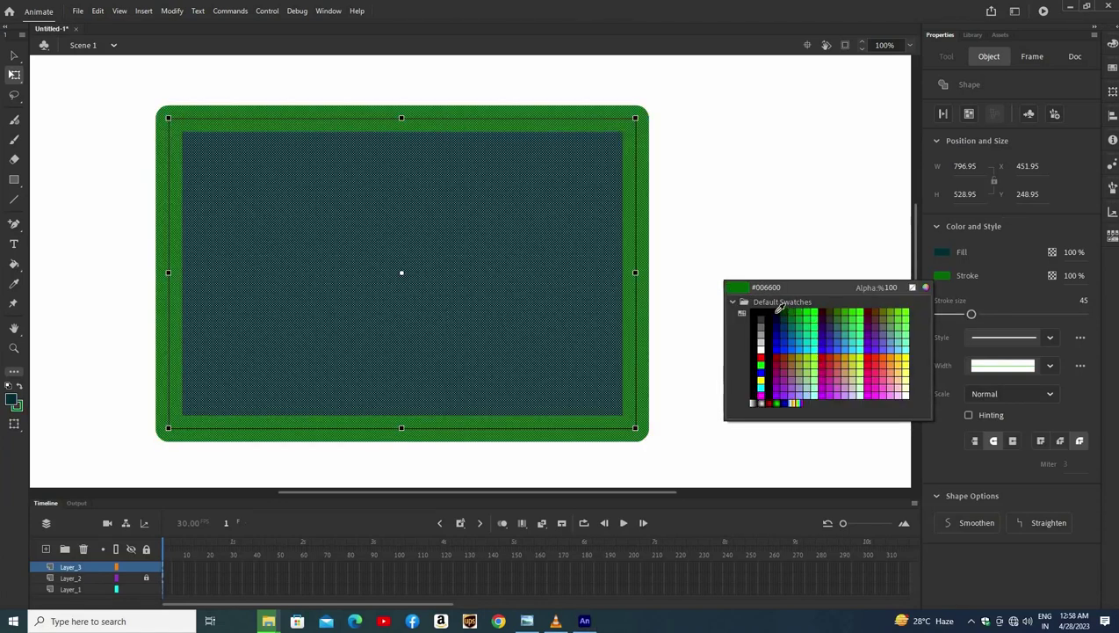
left_click(970, 316)
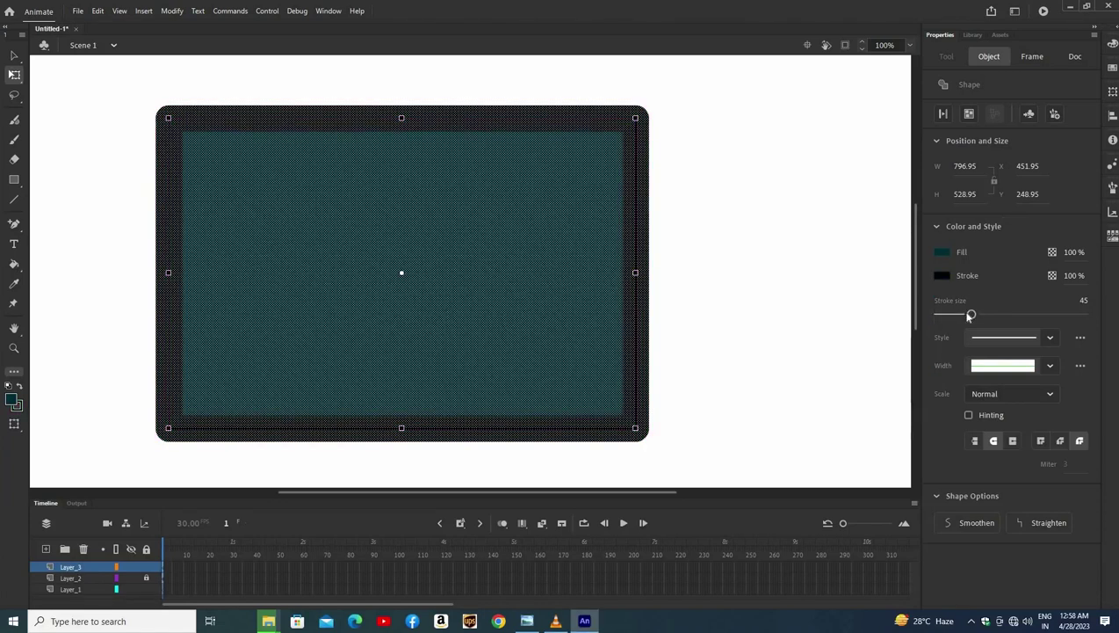
left_click_drag(961, 312, 958, 313)
left_click(939, 251)
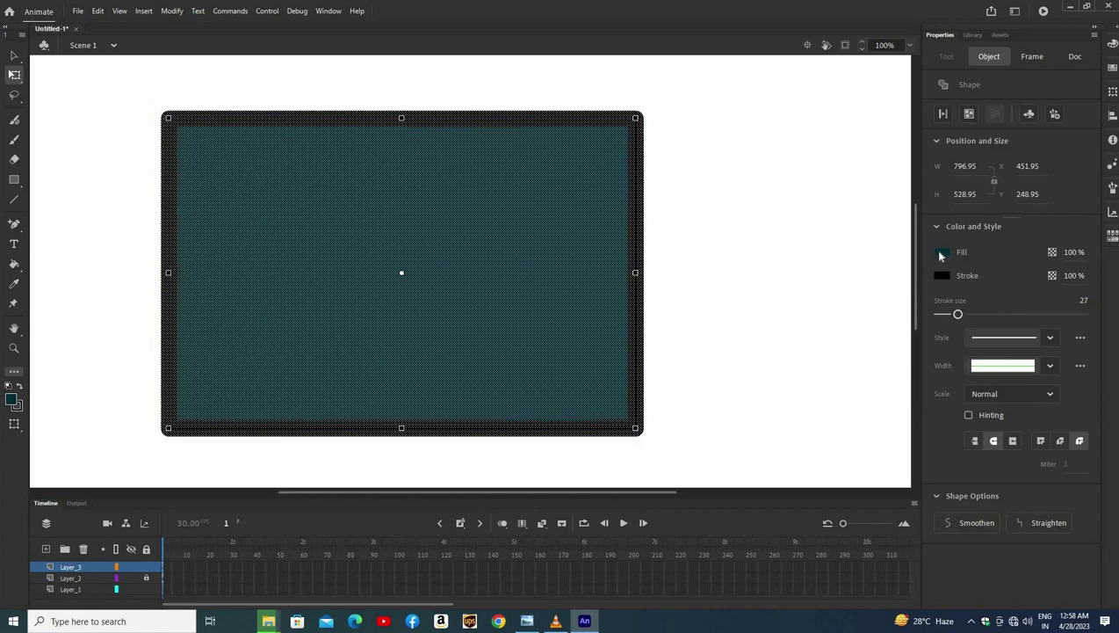
left_click(839, 347)
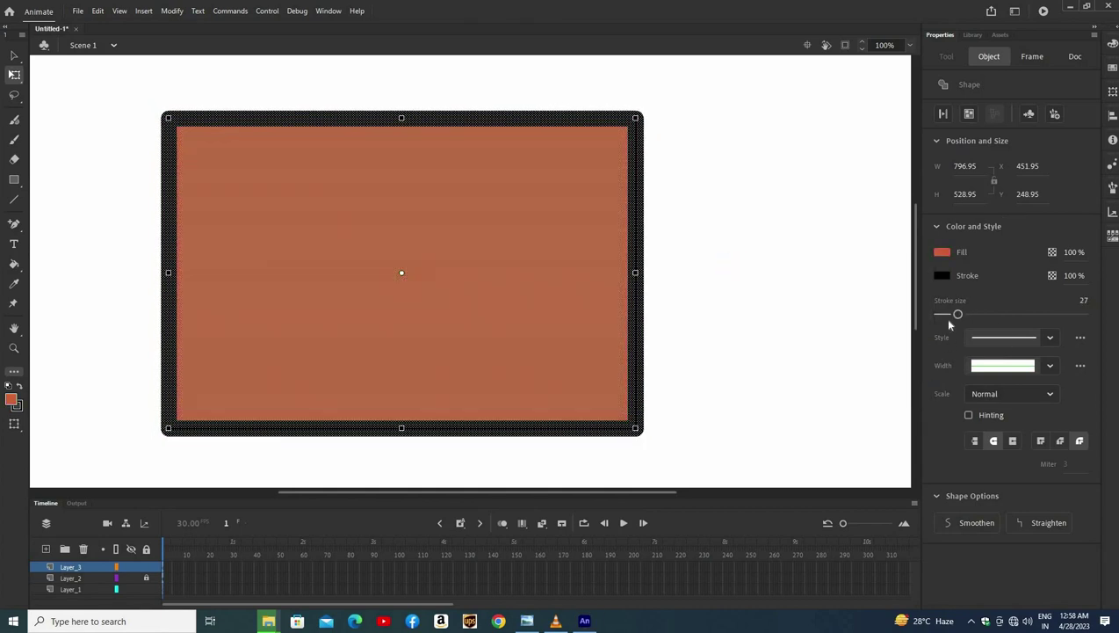
Try a wavy and a tapered width profile on the rectangle's solid stroke, and restore the uniform profile
left_click(1051, 367)
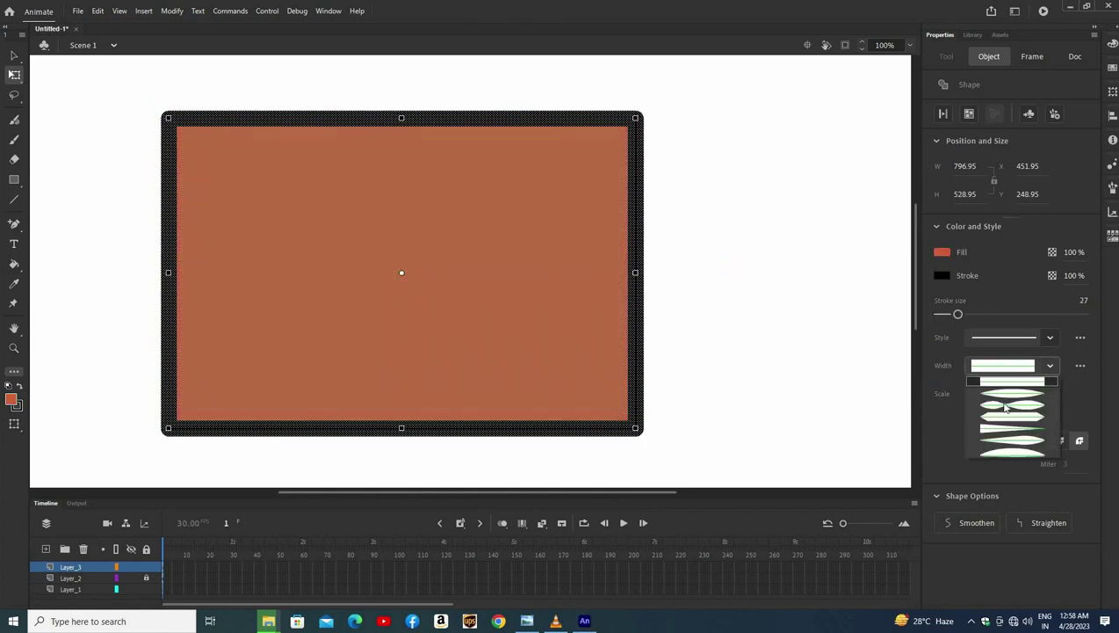
left_click(1013, 404)
left_click(1011, 365)
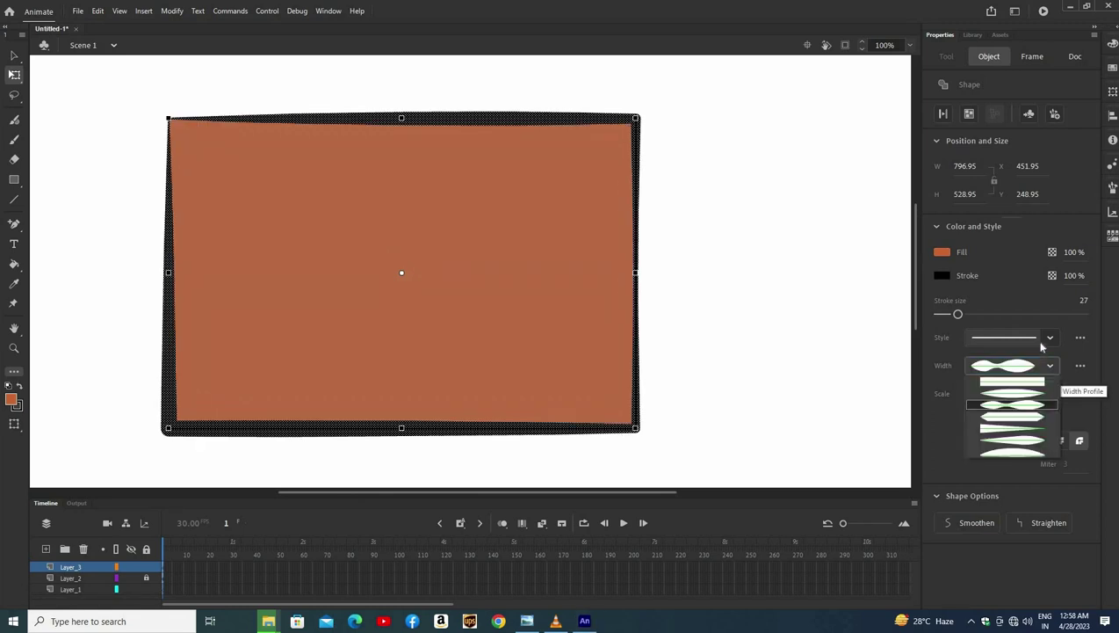
left_click(1049, 338)
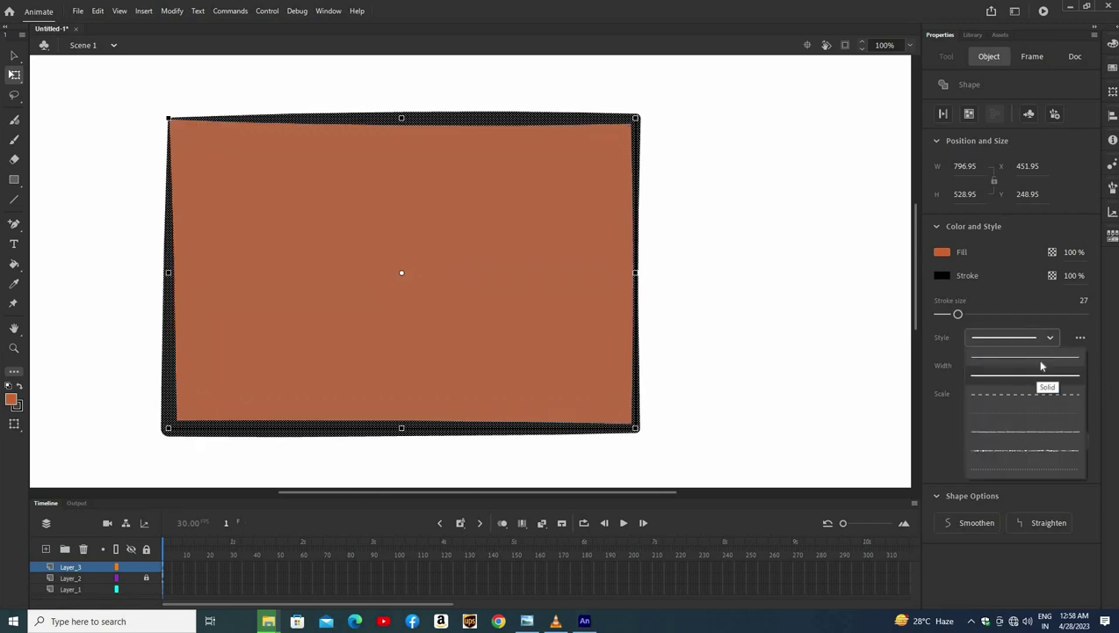
left_click(1049, 372)
left_click(1028, 365)
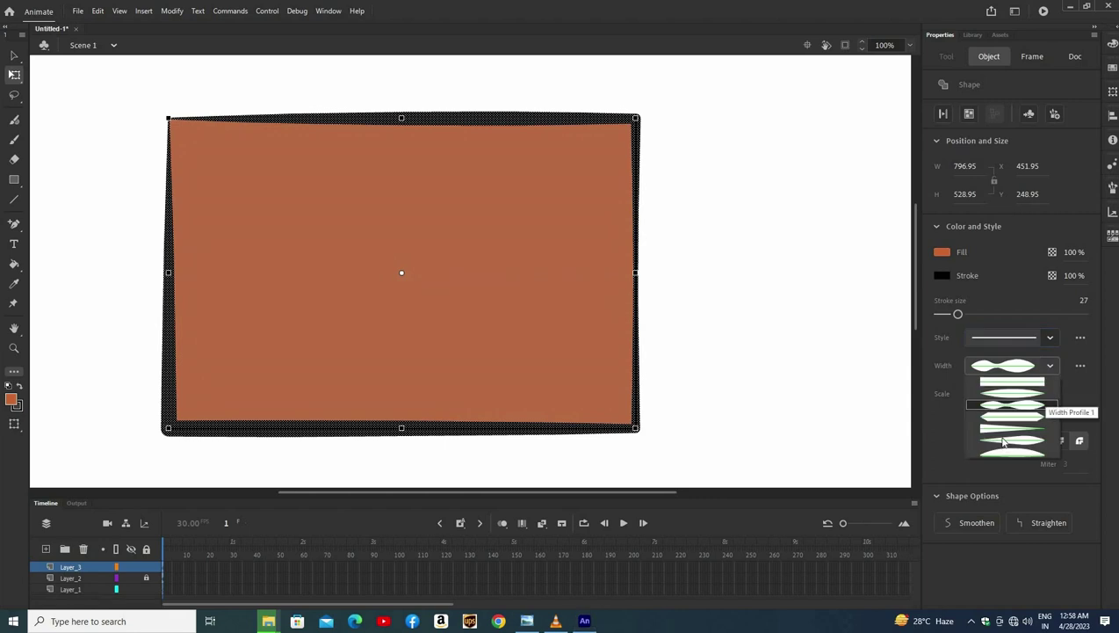
left_click(1006, 438)
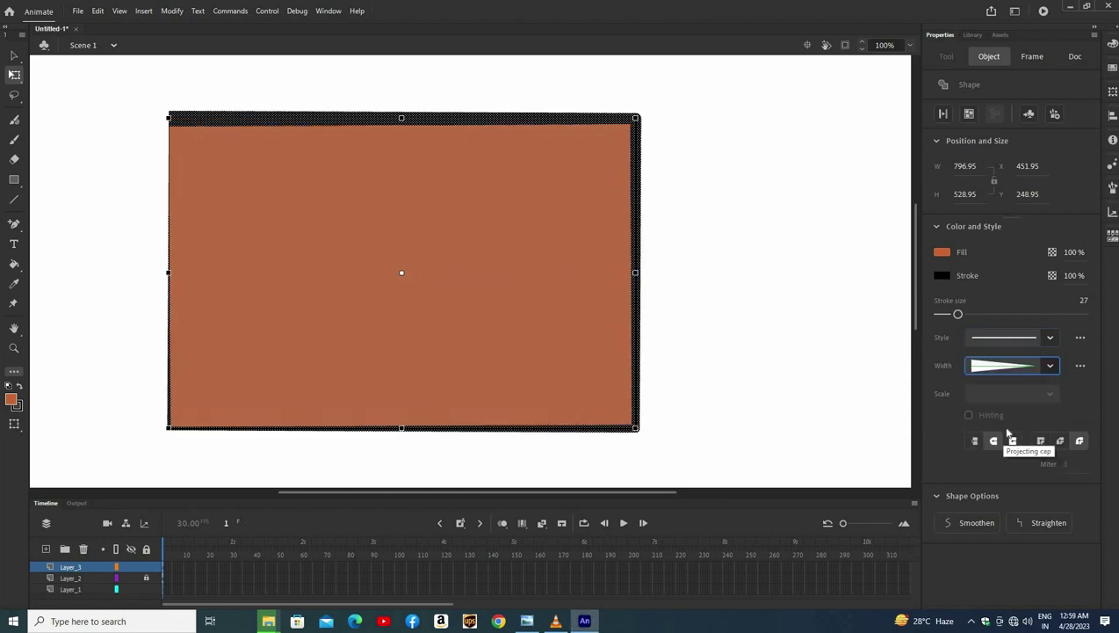
left_click(1035, 365)
left_click(1029, 382)
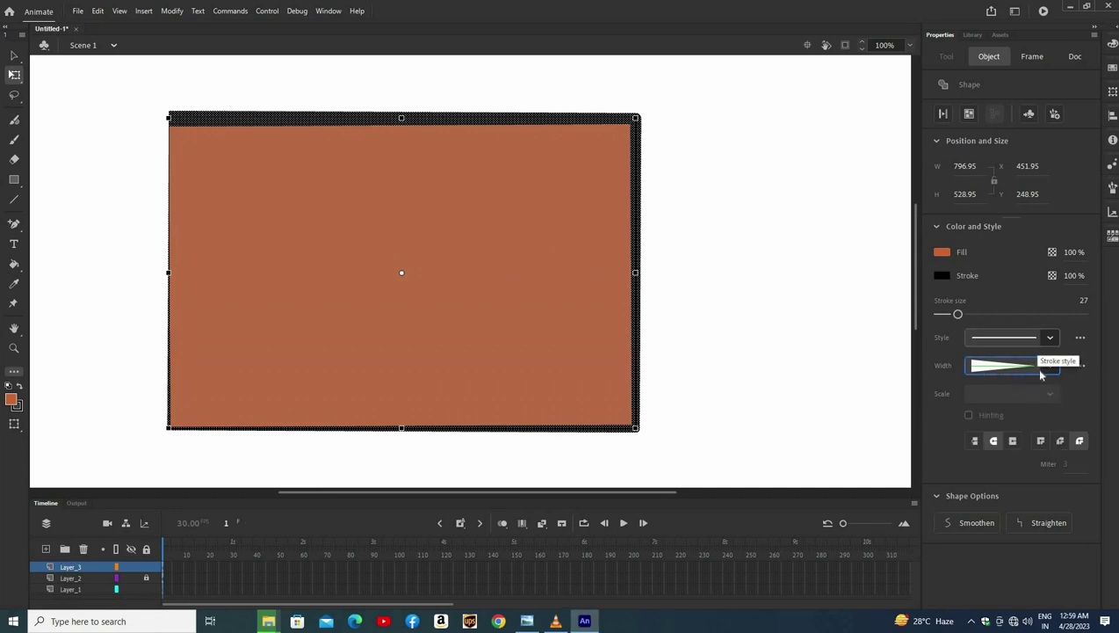
left_click(1029, 367)
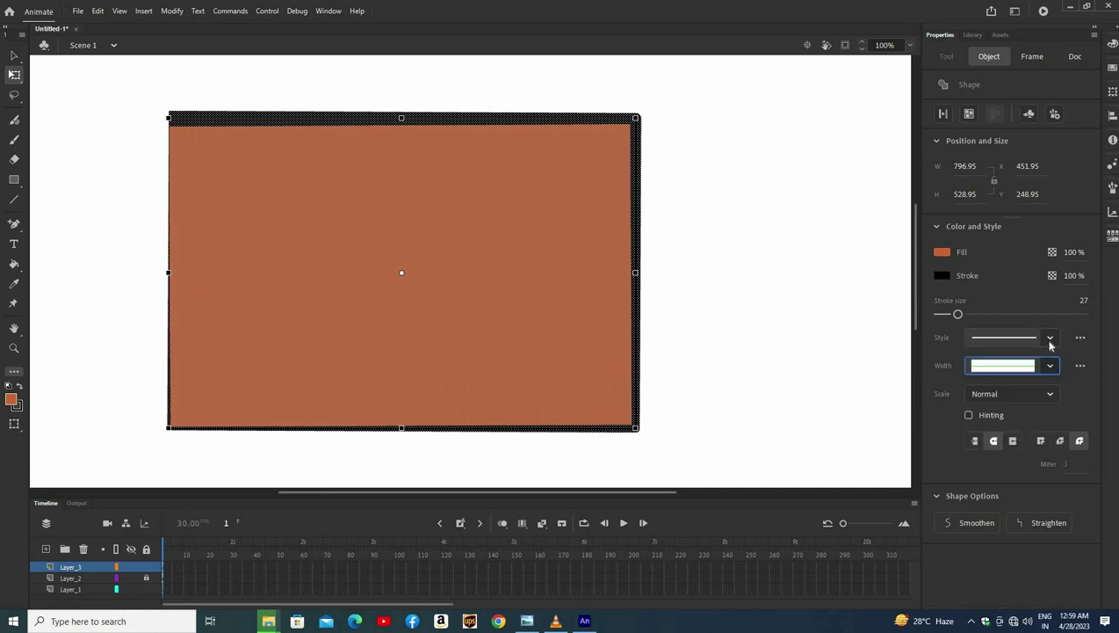
left_click(1038, 376)
Try the dashed style on the rectangle's stroke, and change it to the dotted style
left_click(1050, 338)
left_click(1053, 352)
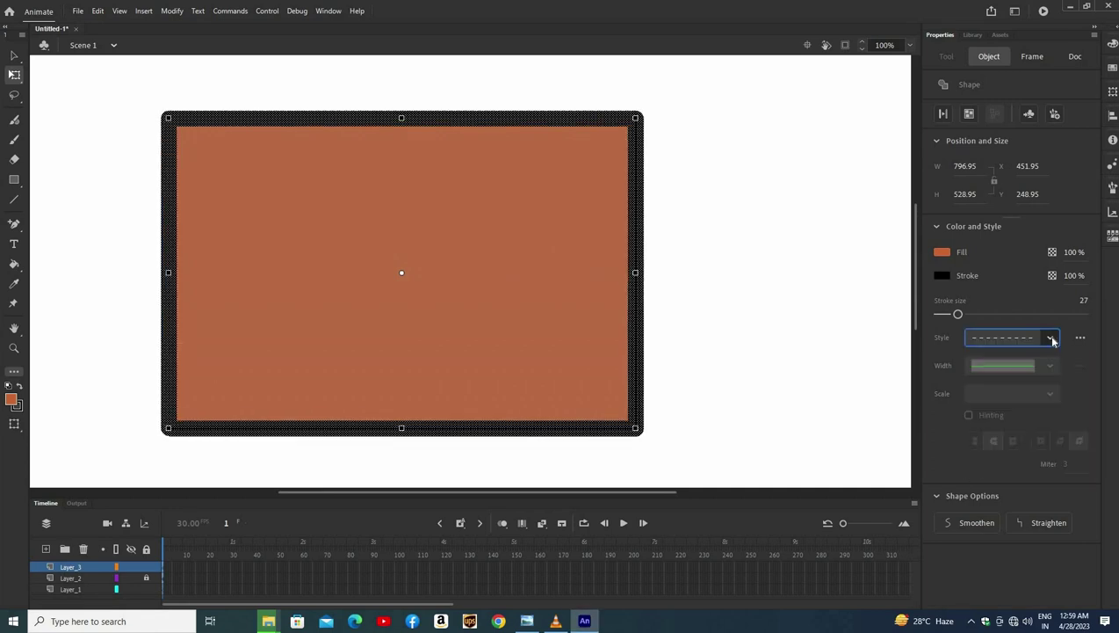
key("alt+Down")
left_click(1046, 335)
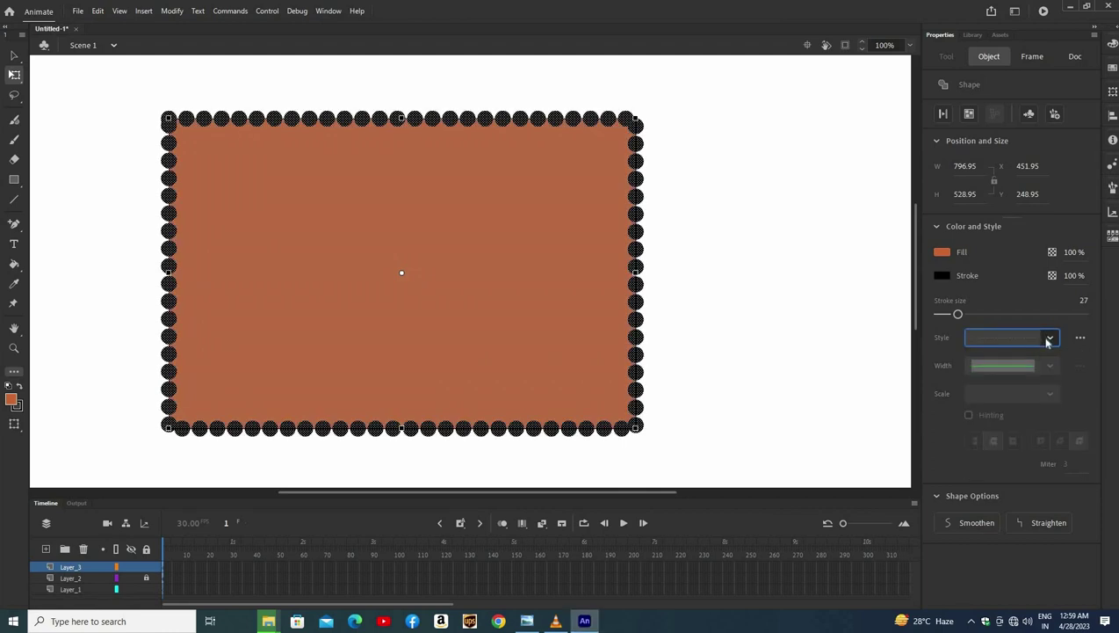
Change the rectangle's dotted stroke to the solid style and set its stroke size to 26
key("alt+Down")
left_click(1027, 414)
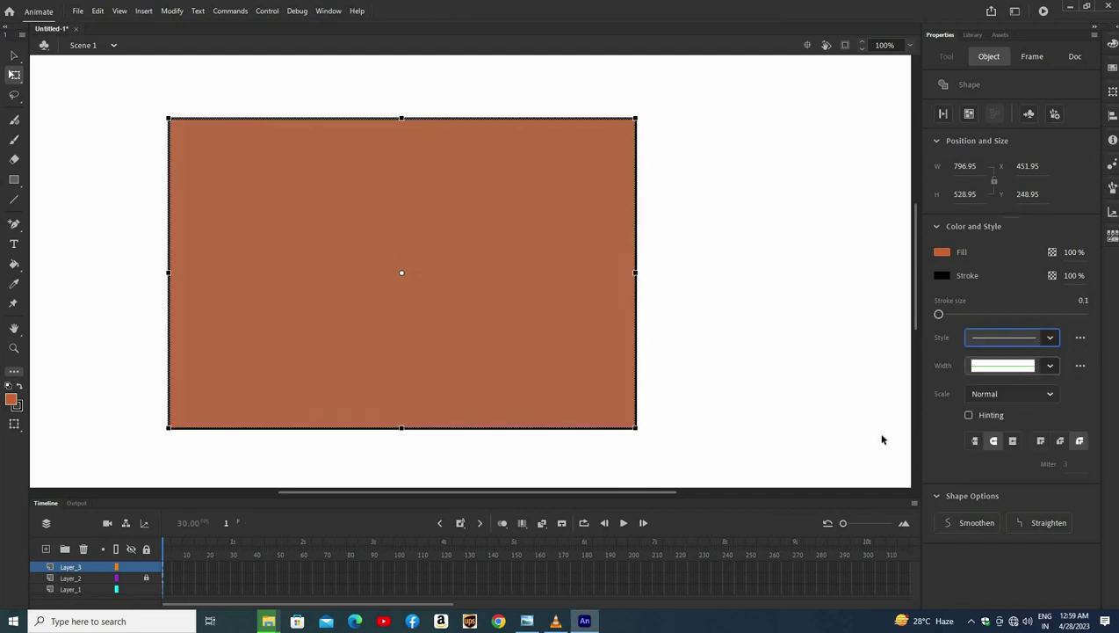
left_click(956, 314)
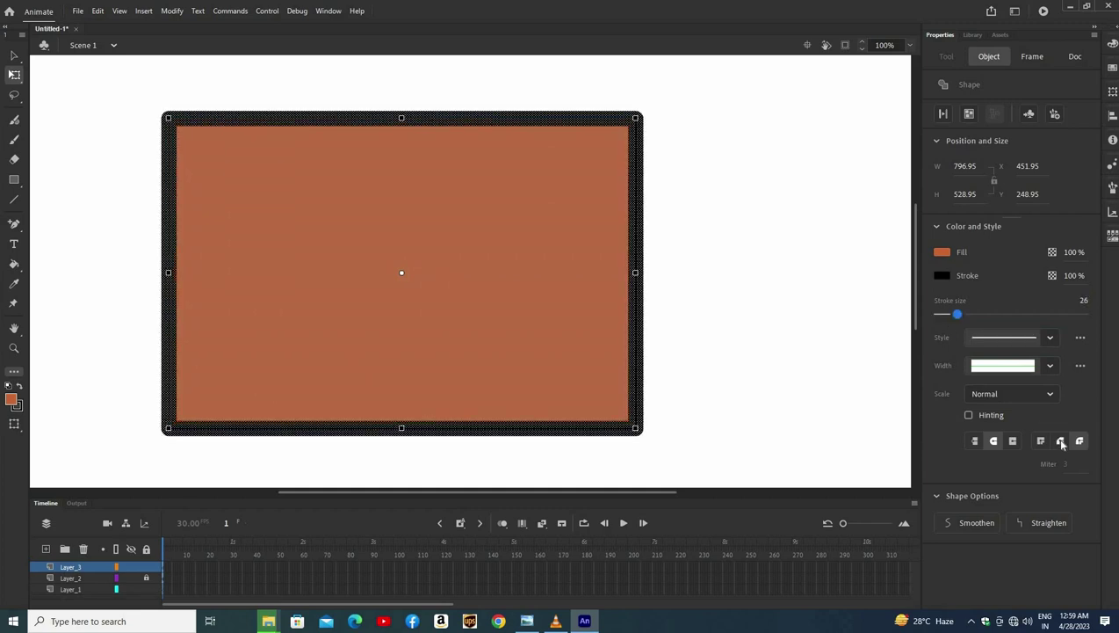
Try the bevel and miter joins on the rectangle's stroke corners, and finish with a square cap and round join
left_click(1060, 441)
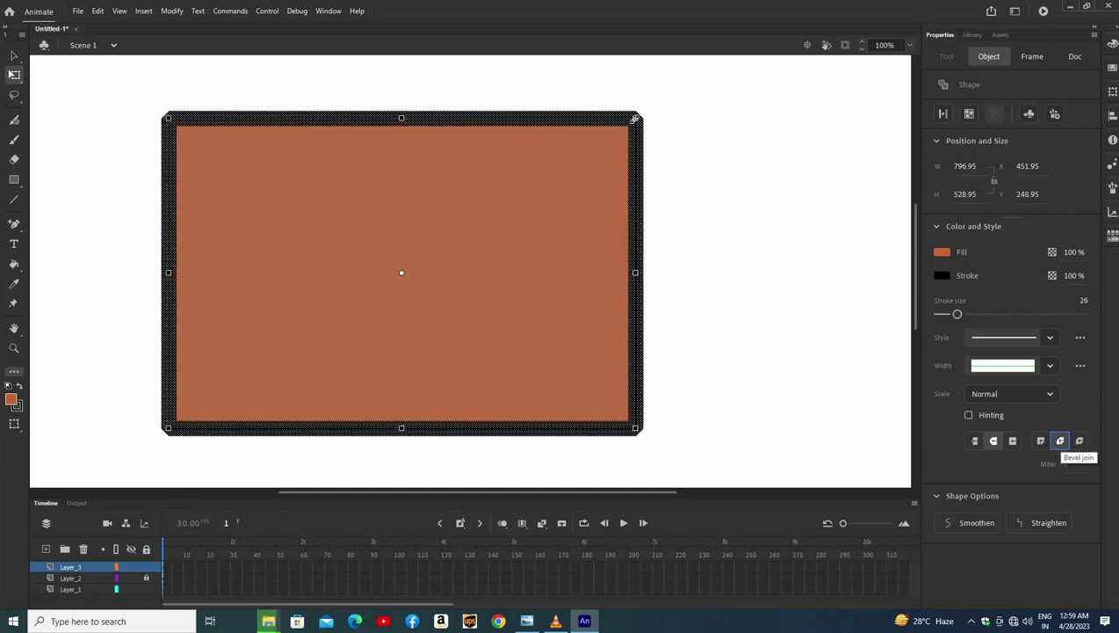
left_click(1081, 442)
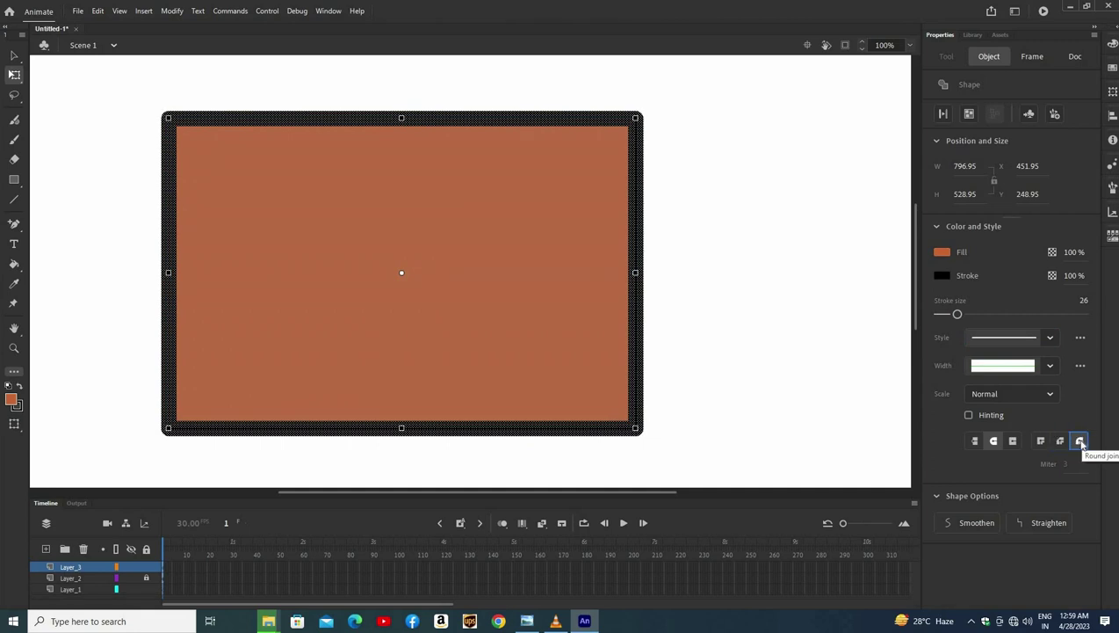
left_click(1059, 441)
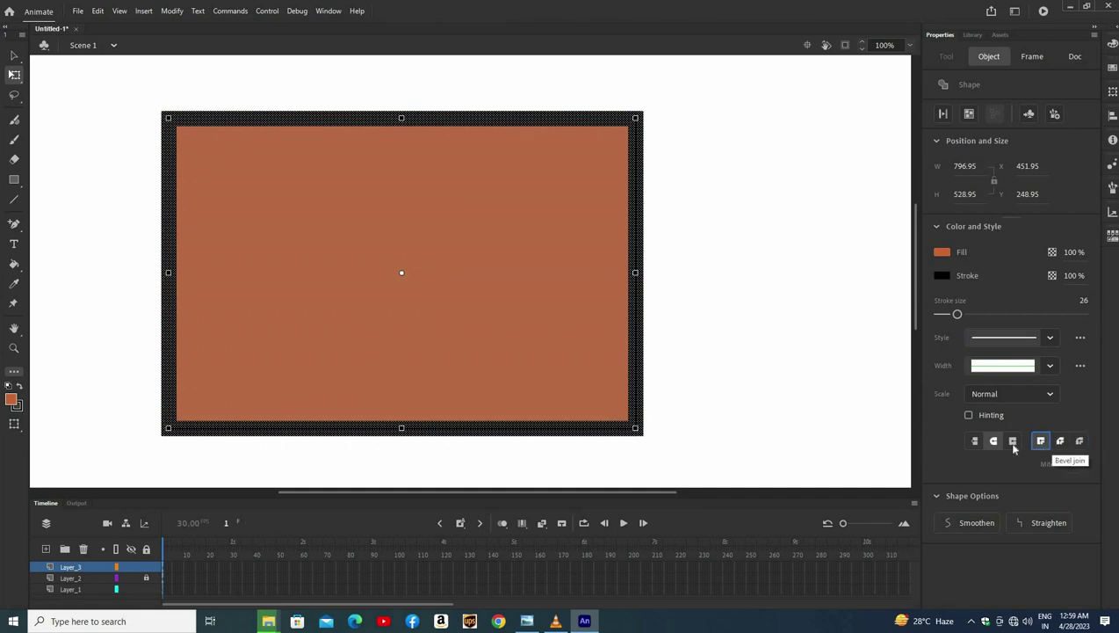
left_click(1013, 444)
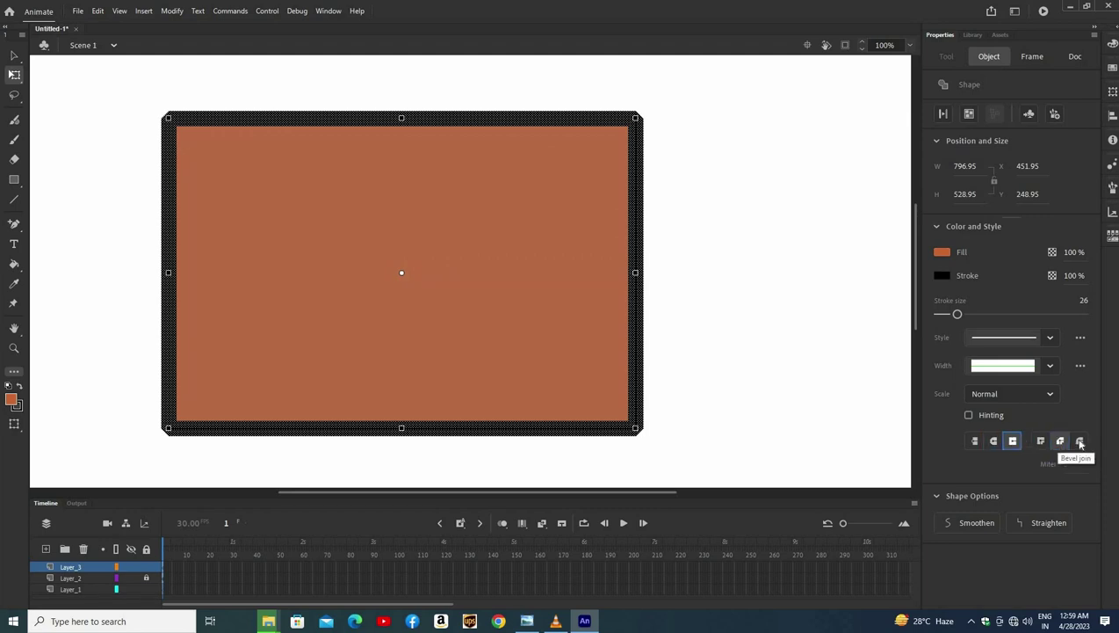
left_click(1079, 440)
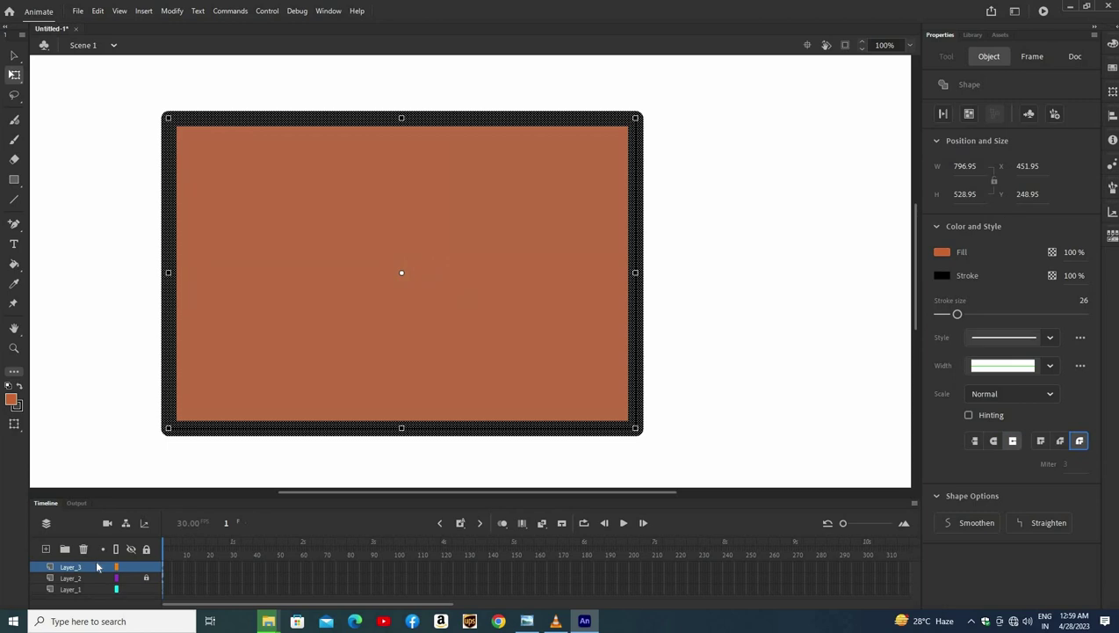
Delete the rectangle on Layer_3, and remove Layer_3 and Layer_2 from the timeline
left_click(97, 566)
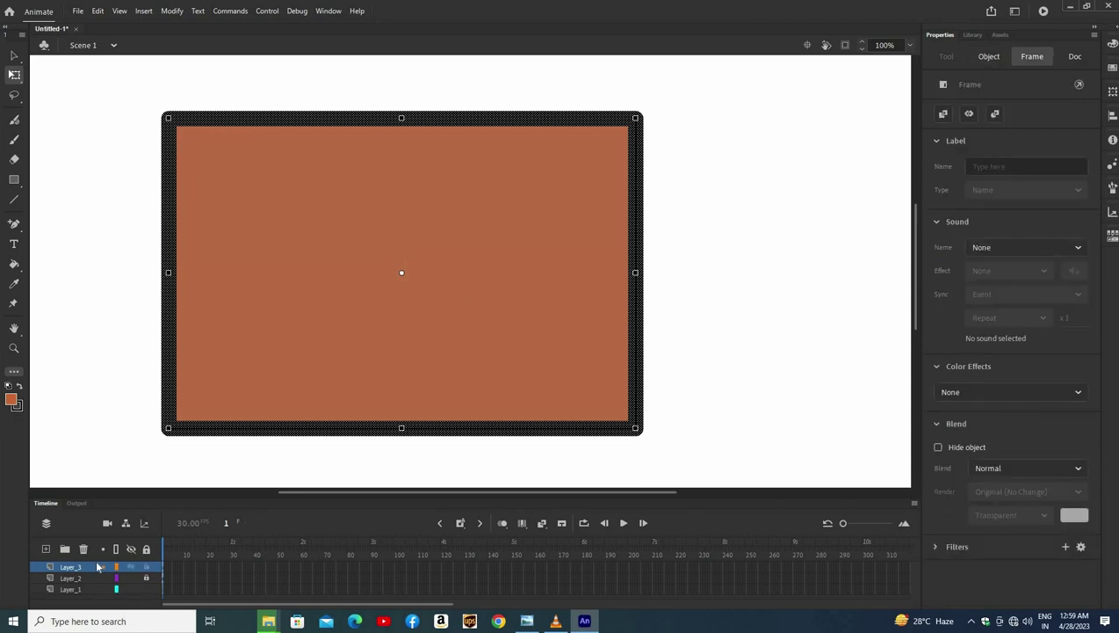
key("Delete")
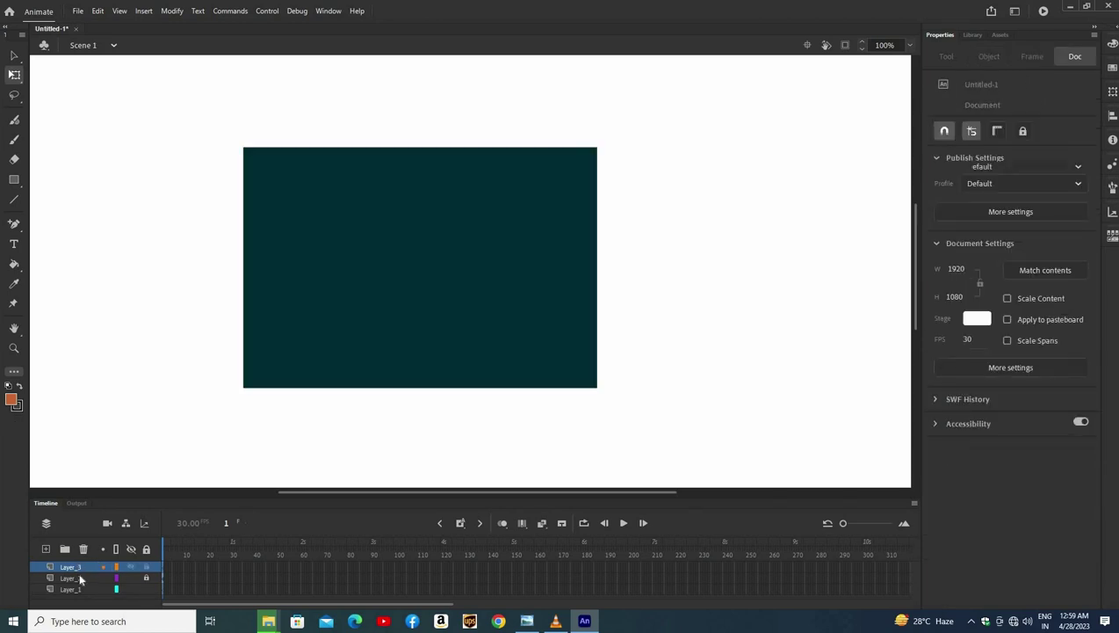
left_click(79, 578)
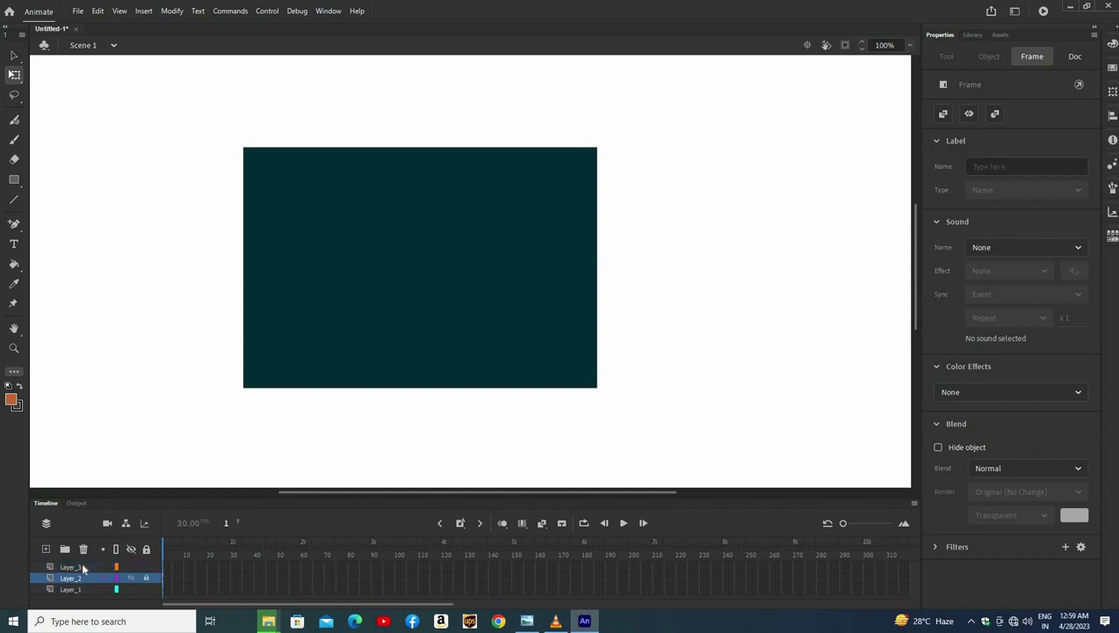
left_click(146, 567)
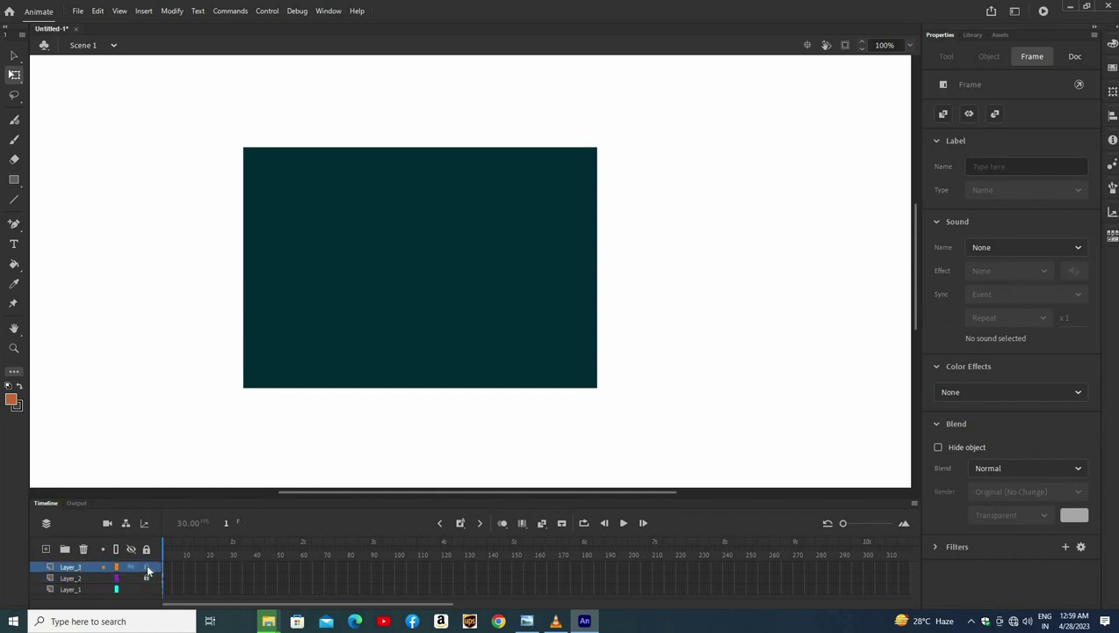
left_click(147, 568)
left_click(84, 549)
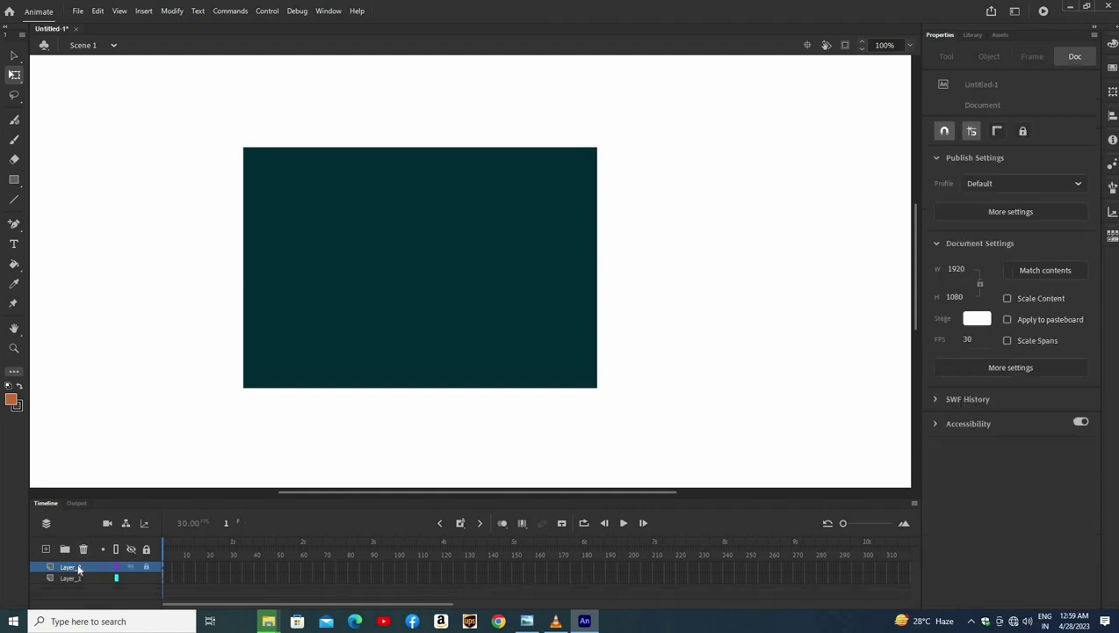
left_click(78, 569)
left_click(83, 550)
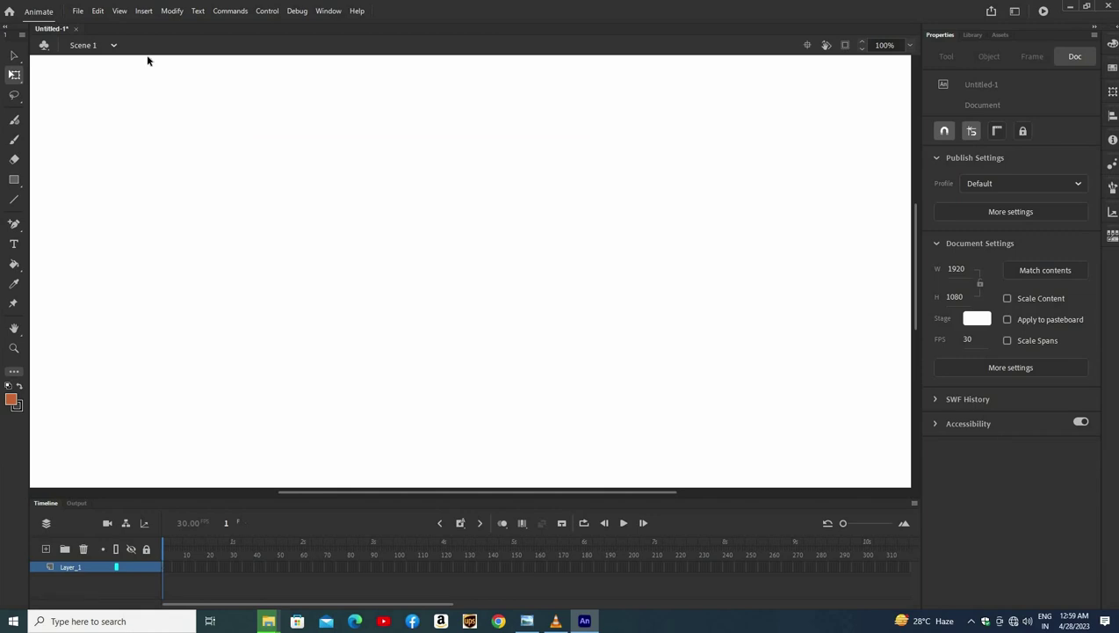
Rearrange the workspace: dock Tools beside Properties and the Timeline above the stage, collapse Tools and Properties, and expand the Color, Swatches and Transform panels
left_click_drag(11, 35, 918, 39)
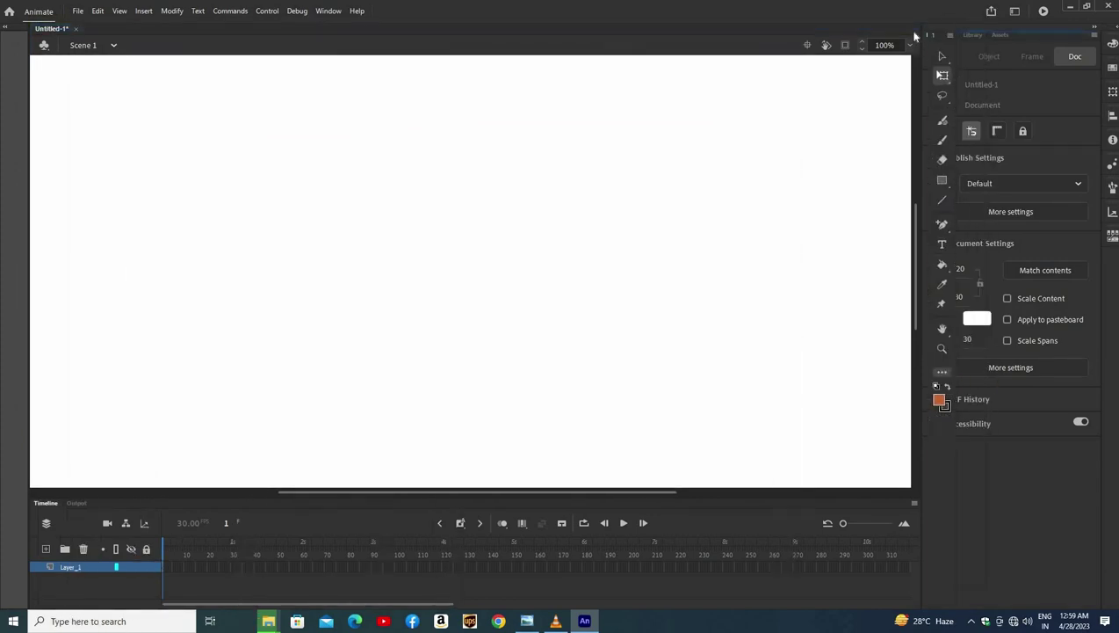
left_click_drag(635, 508, 626, 35)
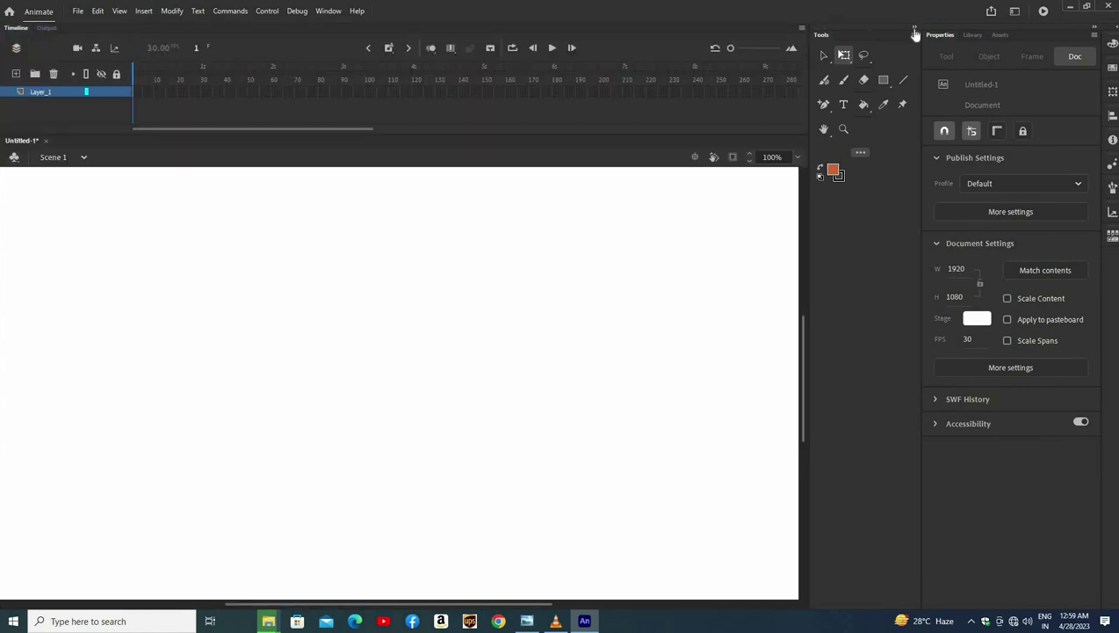
key("ctrl+F2")
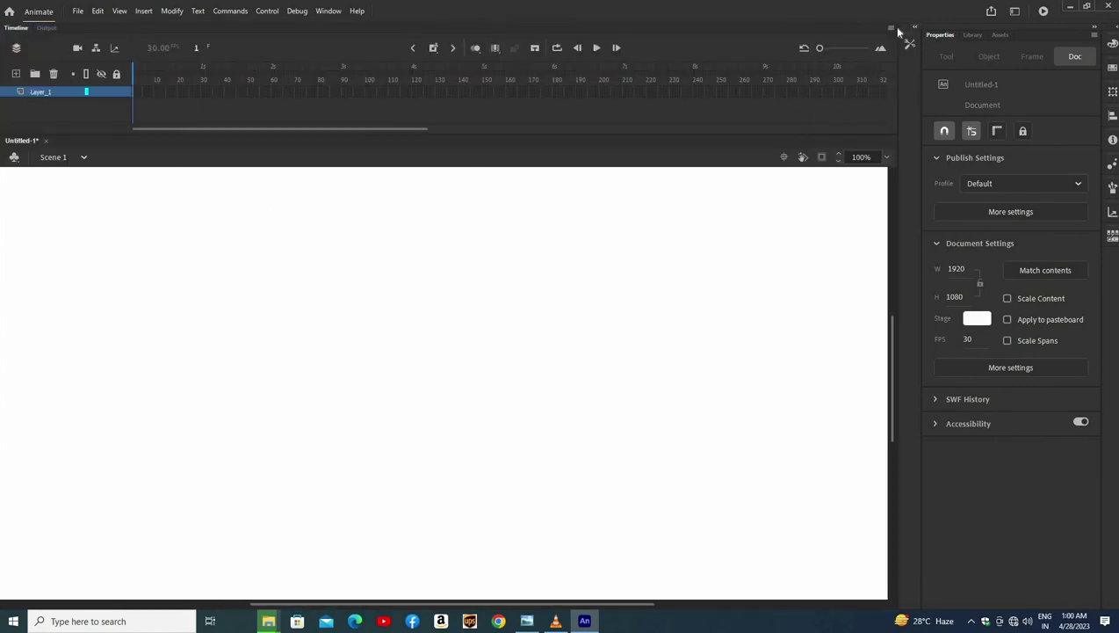
left_click(1093, 27)
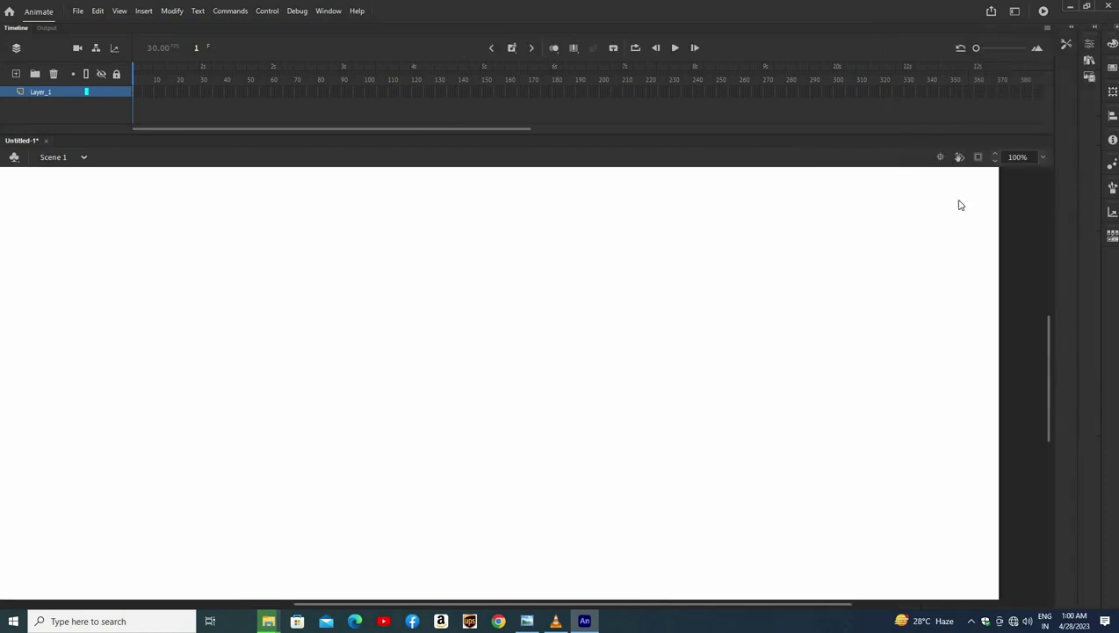
key("ctrl+shift+F9")
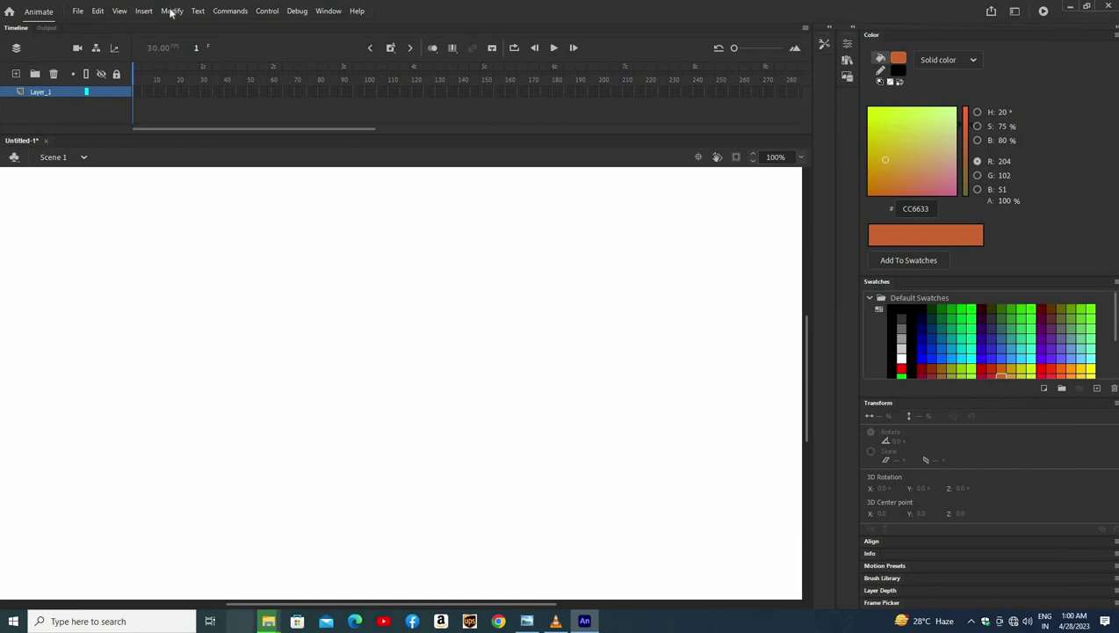
Reset the Essentials workspace to its original layout and confirm the reset
left_click(327, 13)
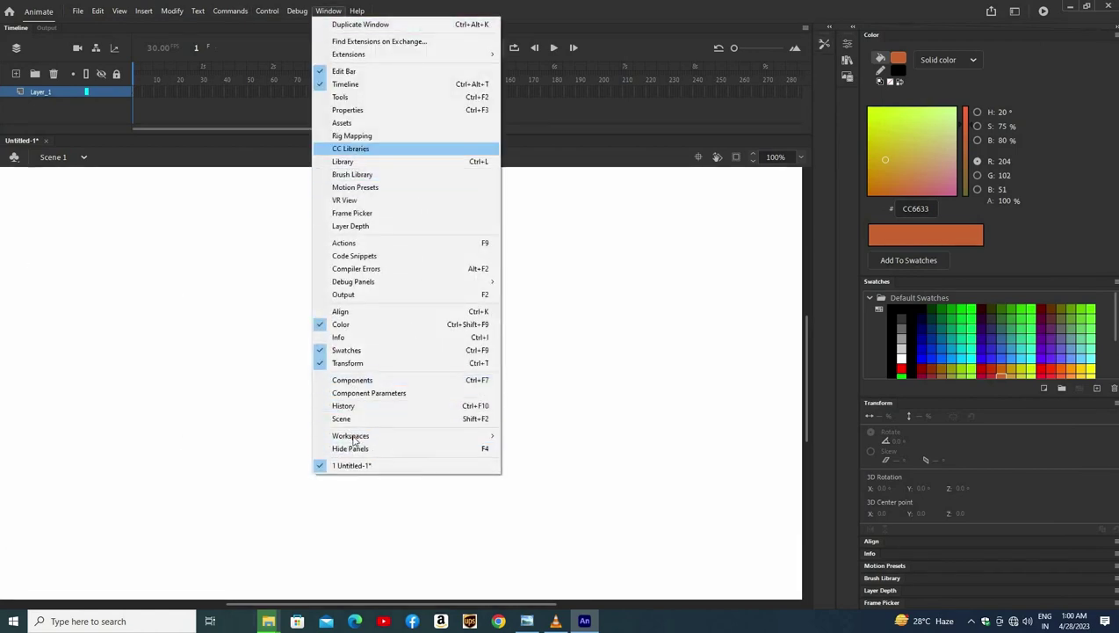
mouse_move(363, 438)
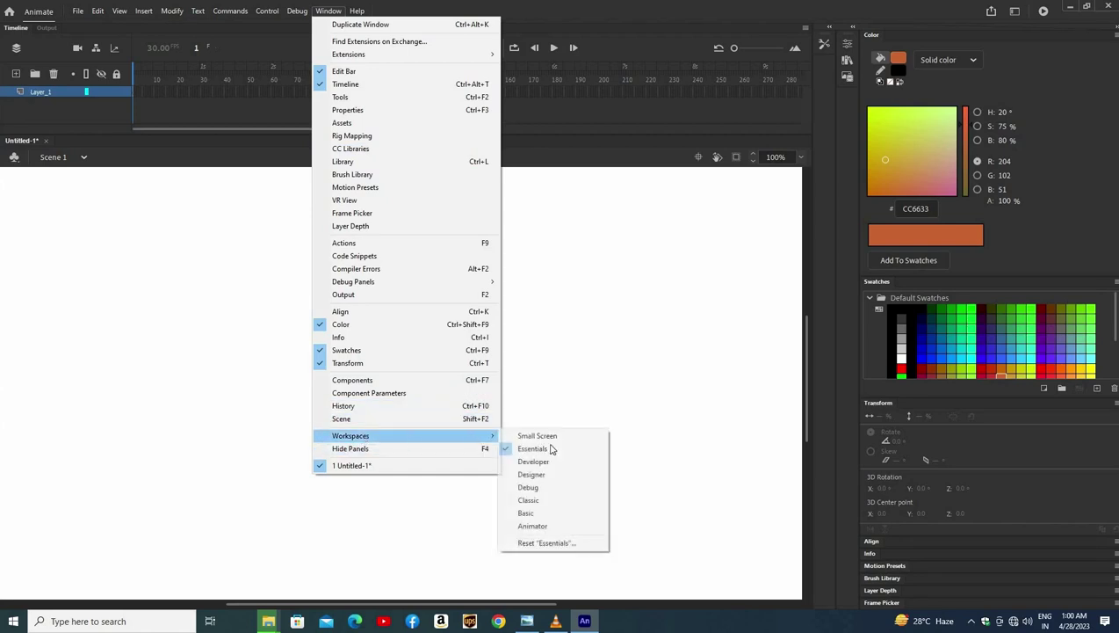
left_click(544, 543)
left_click(609, 327)
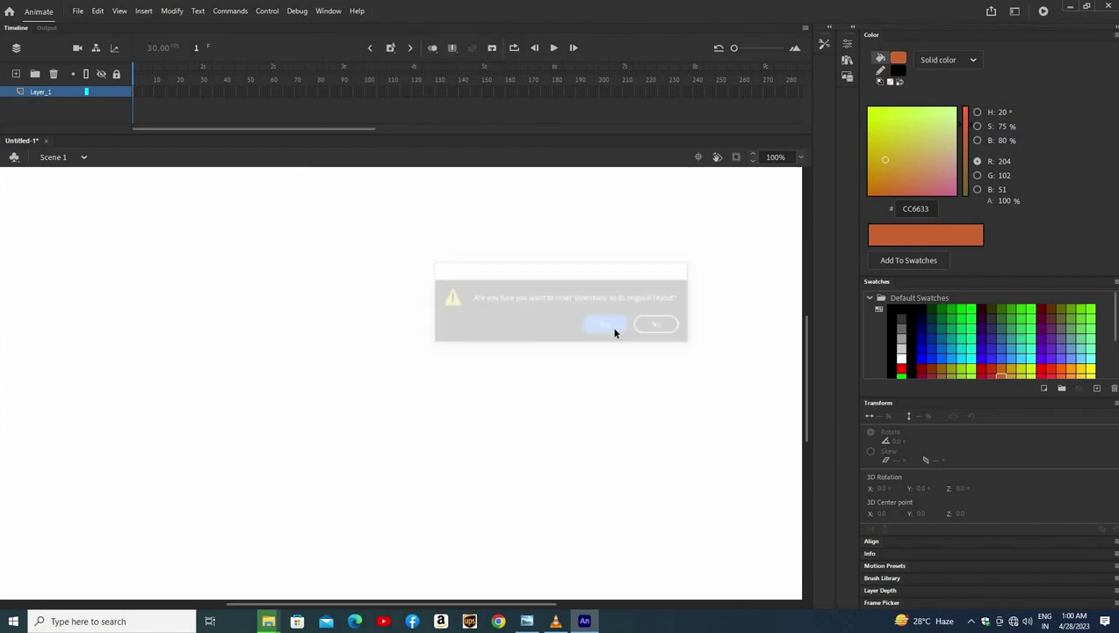